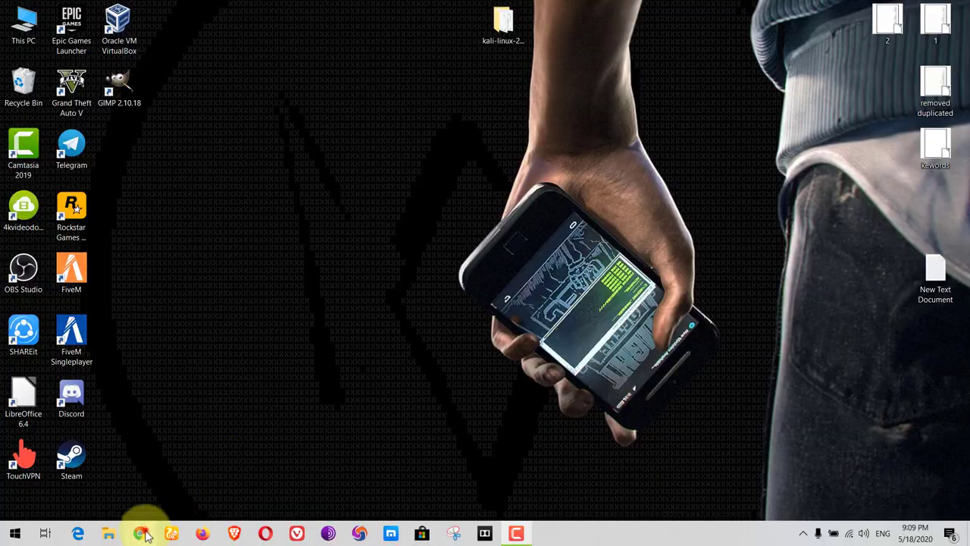
Step: Open kali.org in Google Chrome
left_click(139, 534)
left_click(180, 36)
type("kali.o")
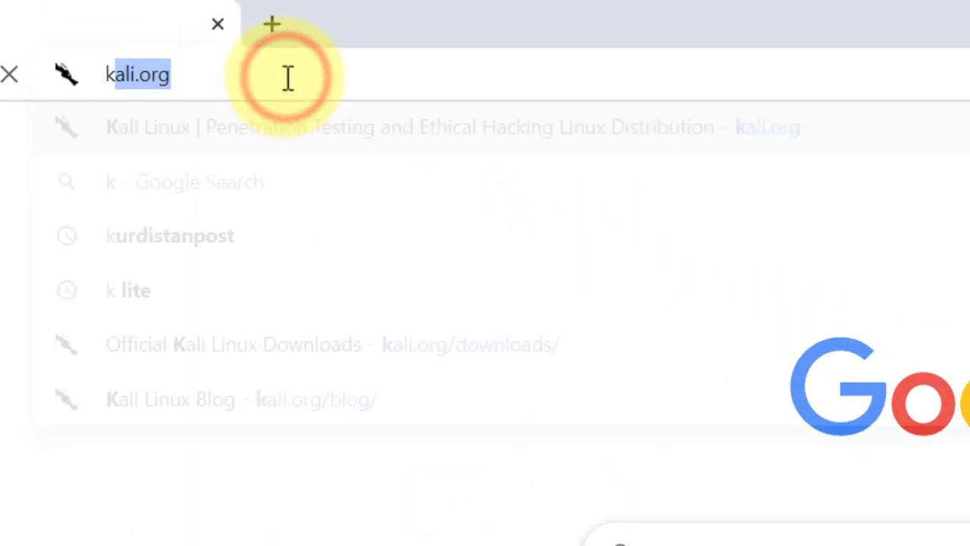
type("rg")
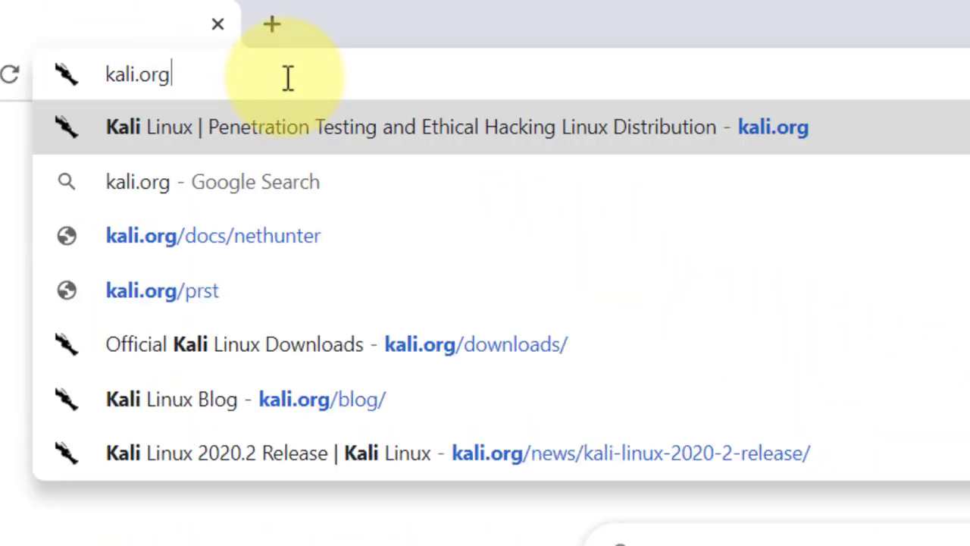
key("Return")
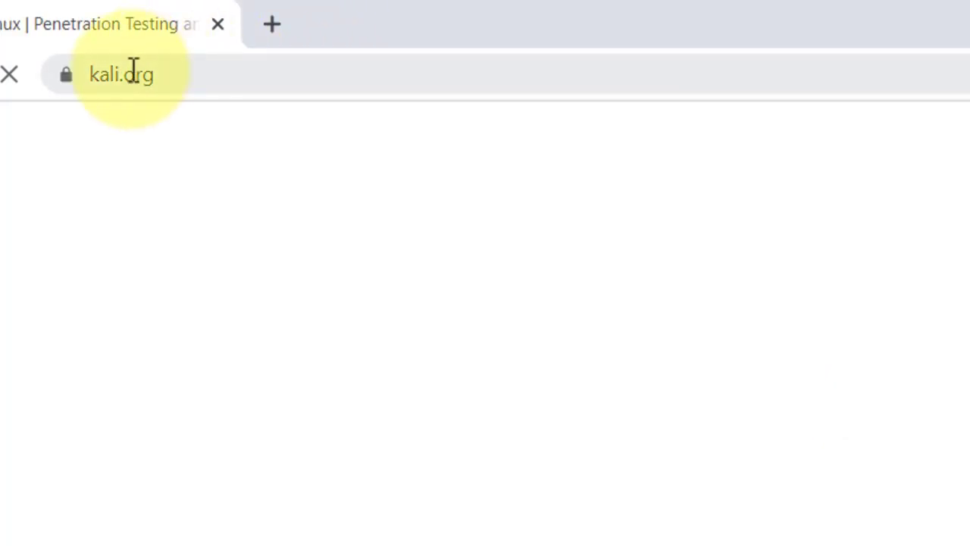
Step: Download the Kali Linux 64-Bit Installer torrent from the Kali downloads page
left_click(255, 74)
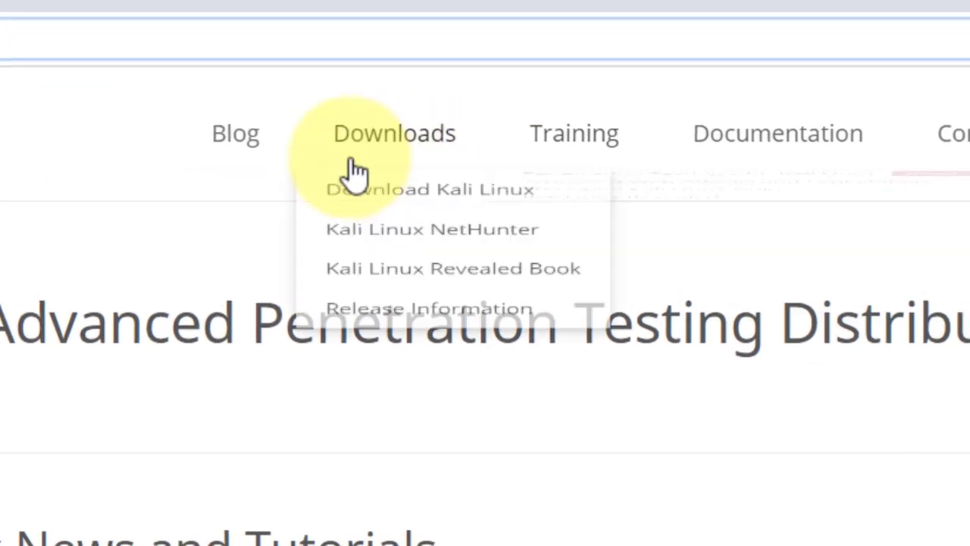
mouse_move(726, 171)
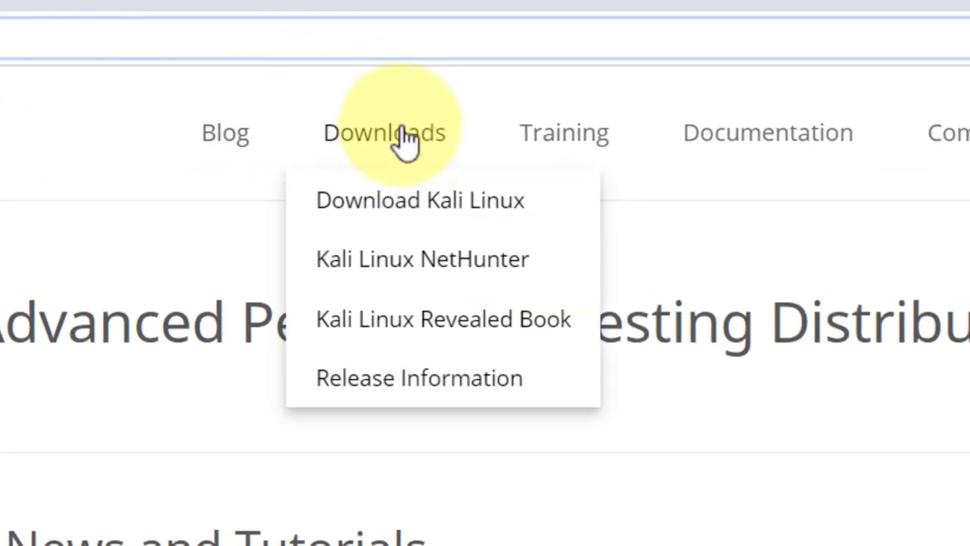
left_click(468, 203)
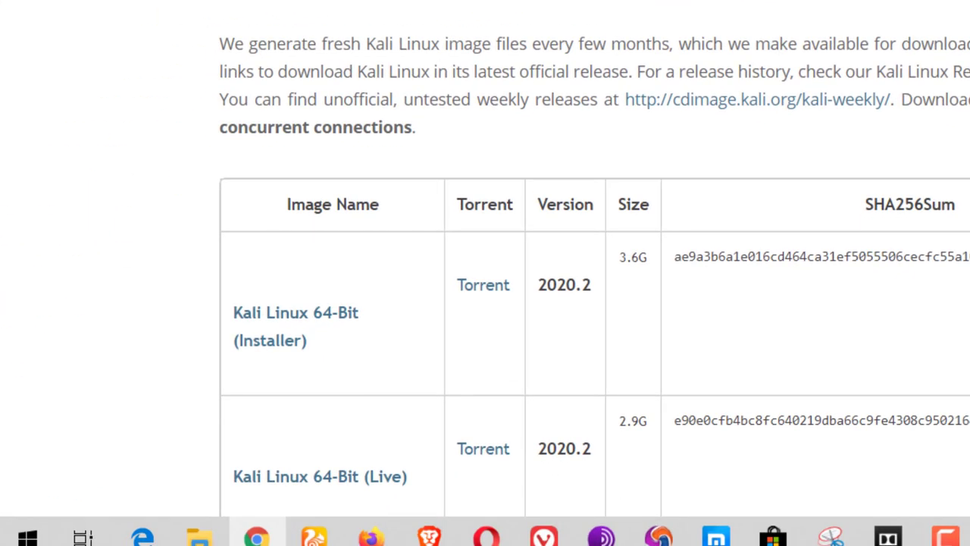
scroll(493, 265, "down", 3)
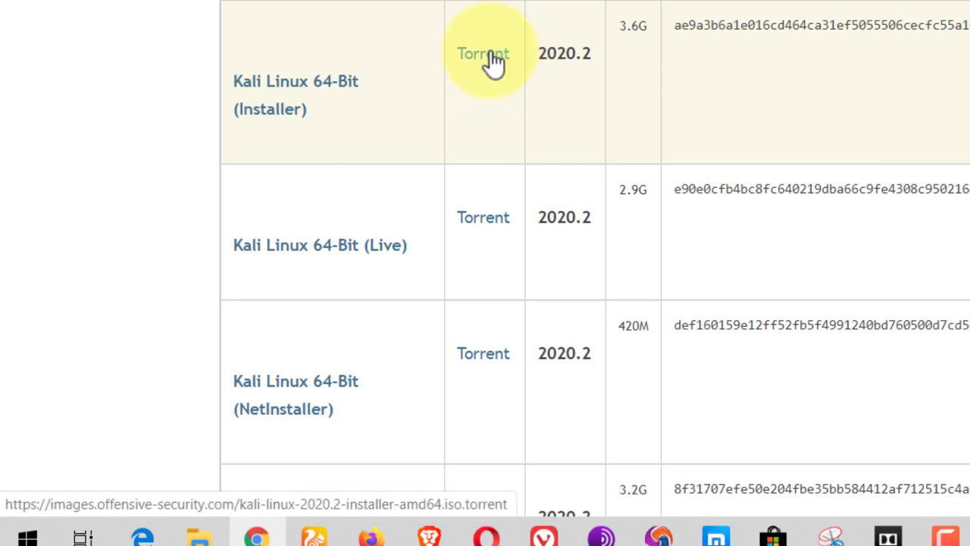
left_click(491, 57)
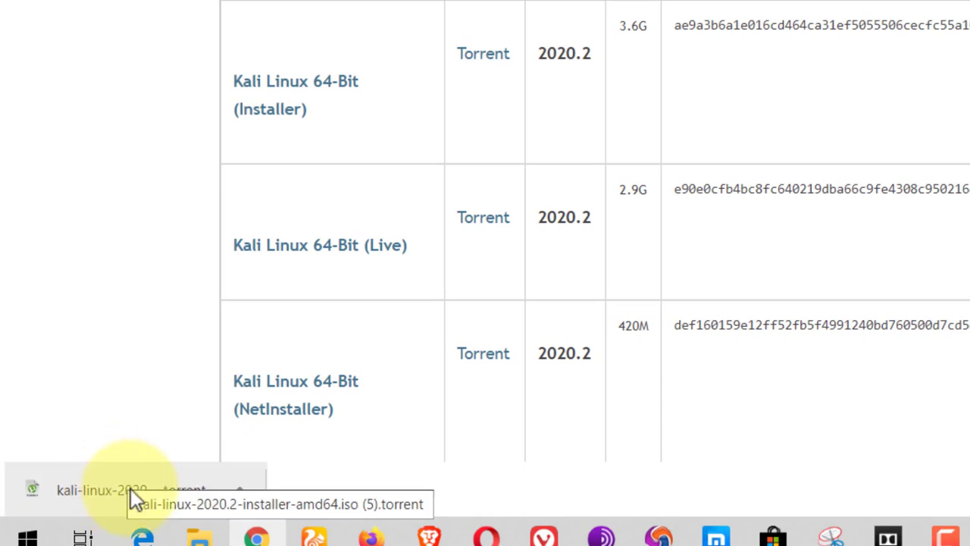
Step: Open the Kali torrent in uTorrent and widen the Name column to review its files
left_click(80, 499)
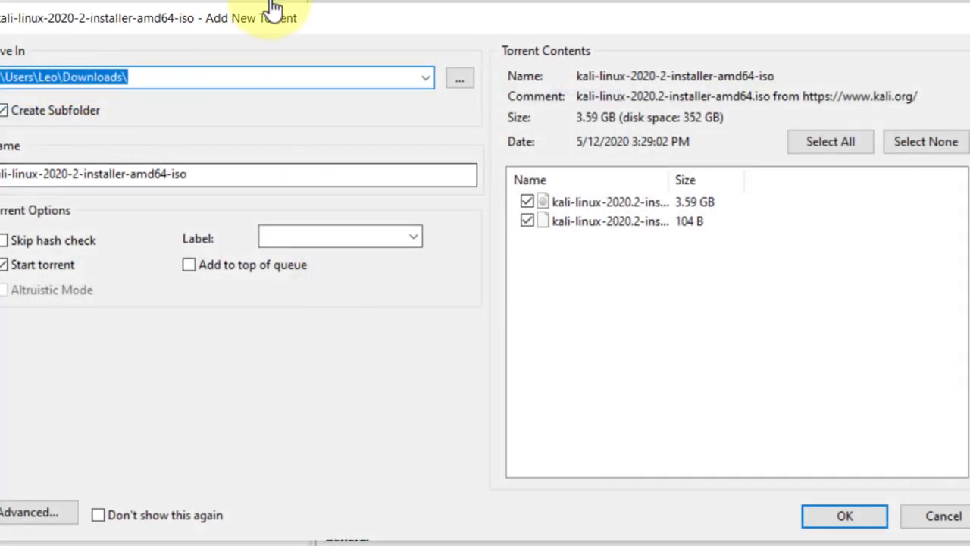
left_click_drag(314, 26, 328, 37)
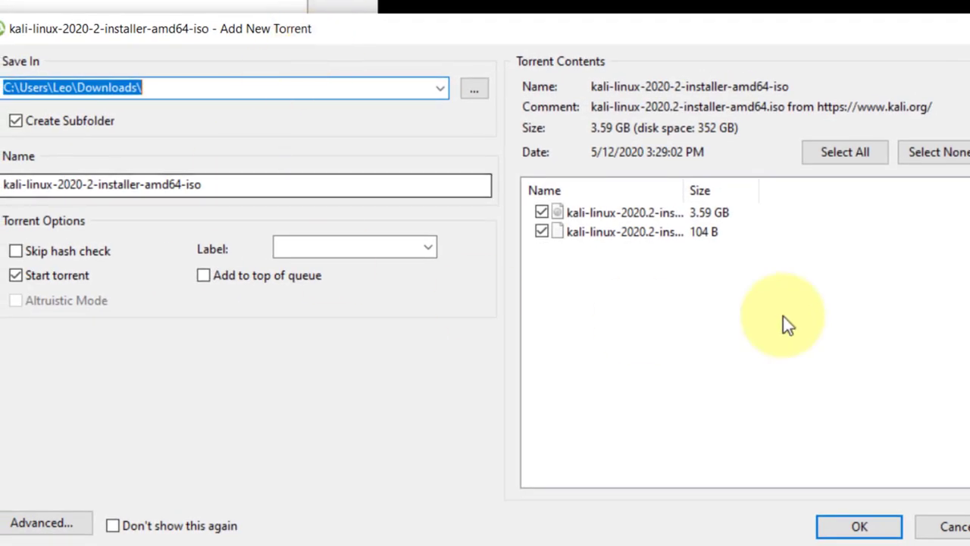
left_click_drag(829, 306, 657, 254)
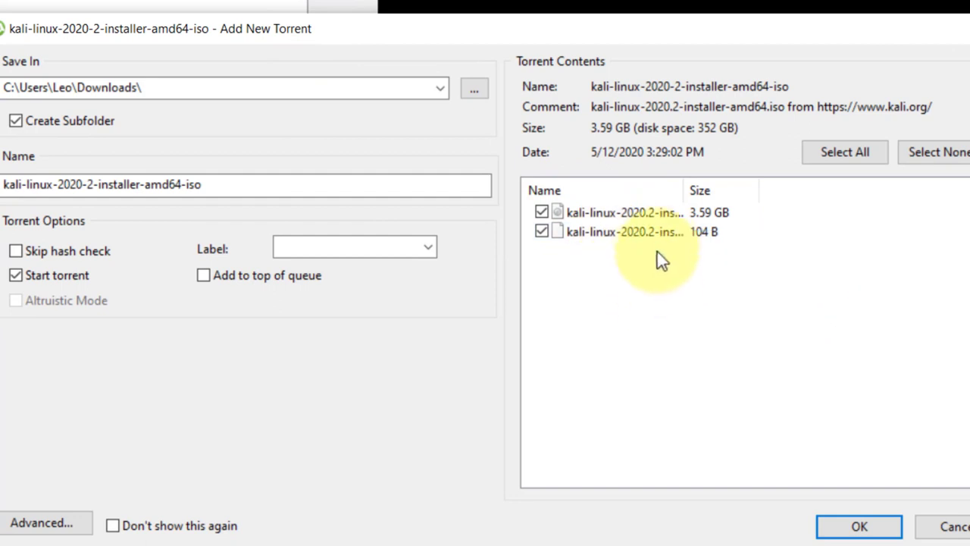
left_click_drag(686, 193, 771, 194)
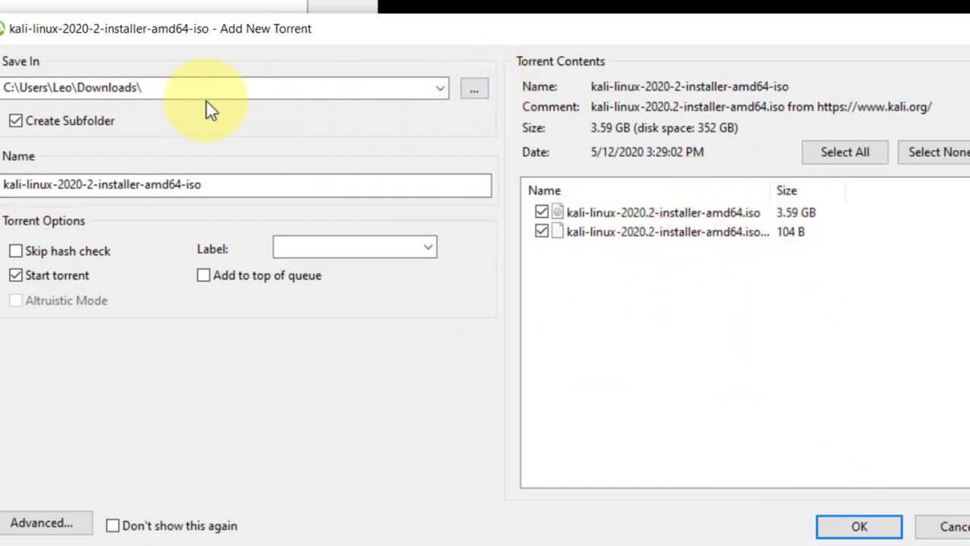
left_click_drag(215, 87, 108, 108)
left_click(174, 91)
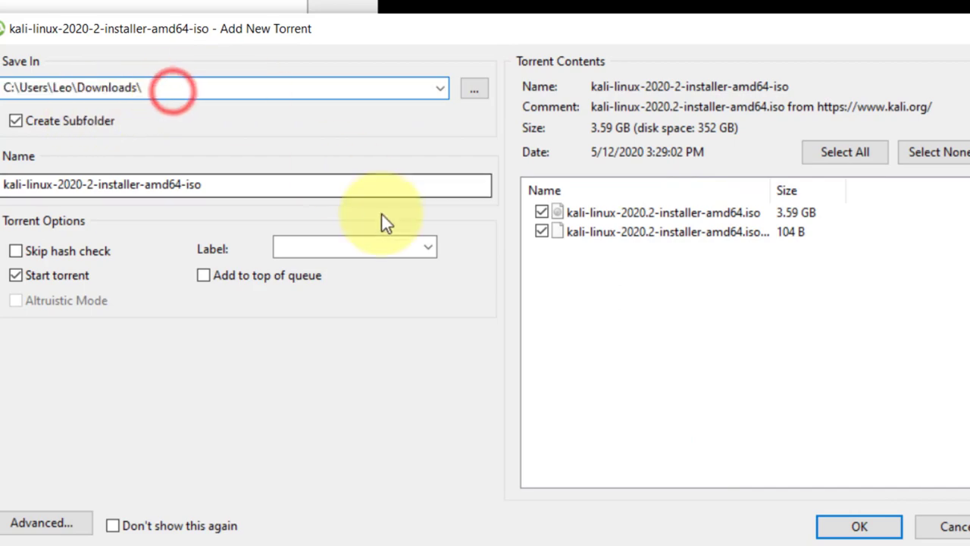
Step: Cancel adding the torrent and close uTorrent and Chrome
left_click(962, 527)
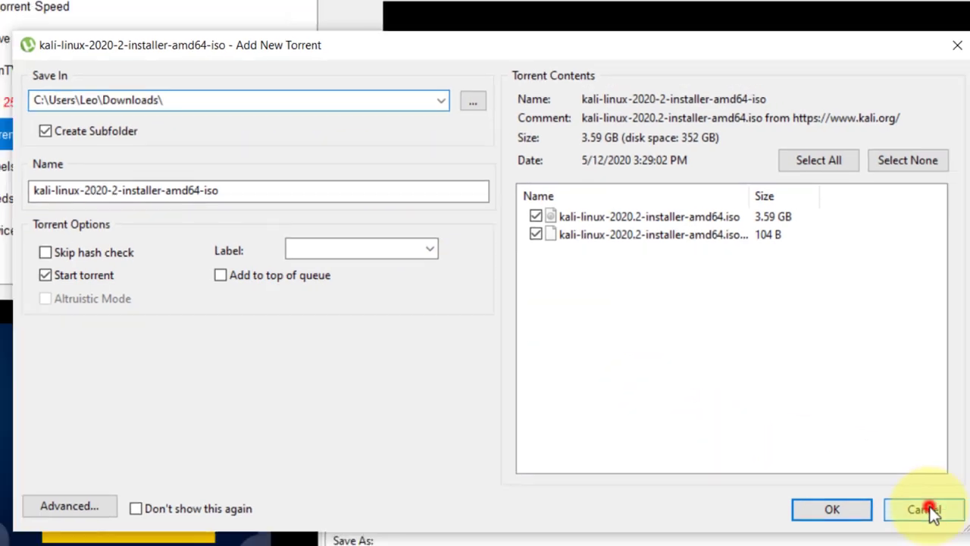
left_click(902, 53)
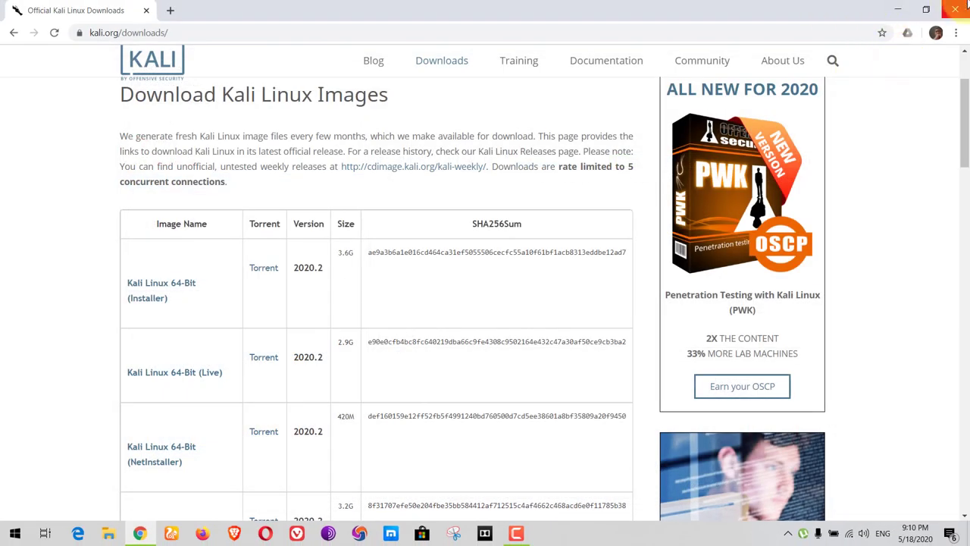
left_click(957, 9)
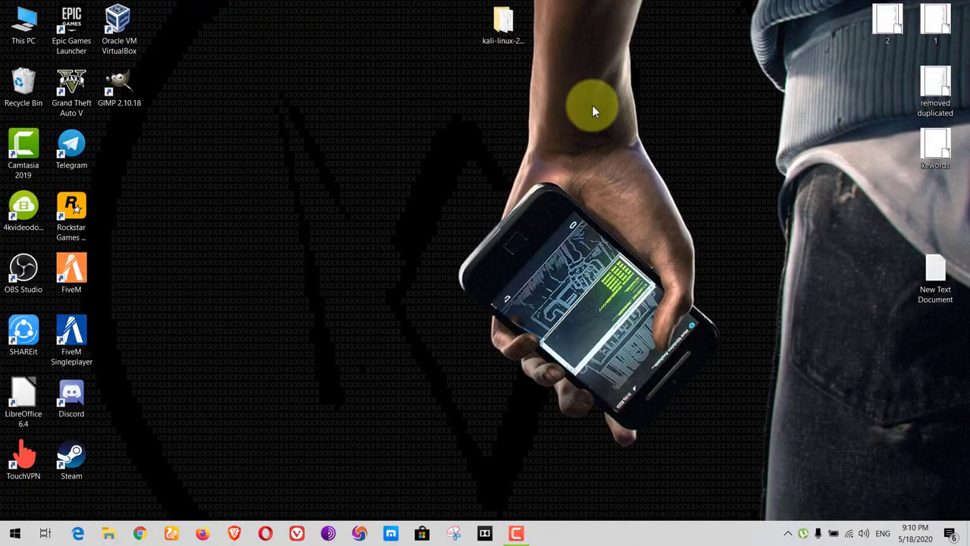
Step: Open the desktop kali-linux folder and select the kali-linux-2020.2-installer-amd64 ISO
left_click_drag(592, 106, 461, 71)
double_click(498, 41)
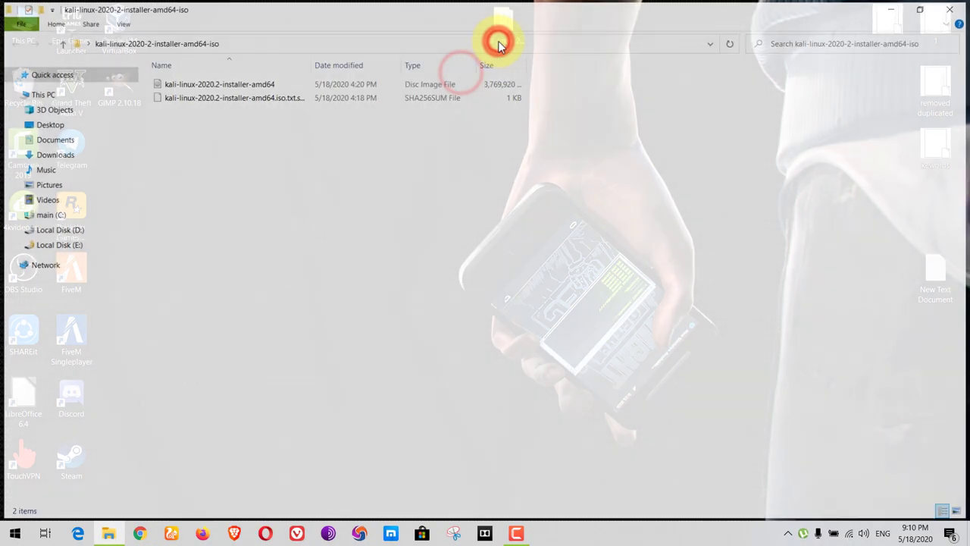
left_click(190, 84)
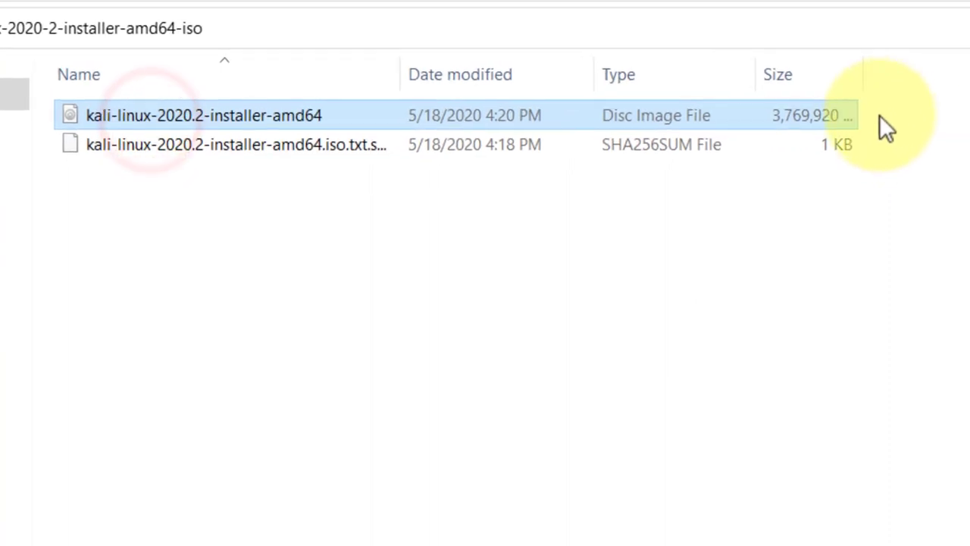
left_click_drag(888, 114, 927, 105)
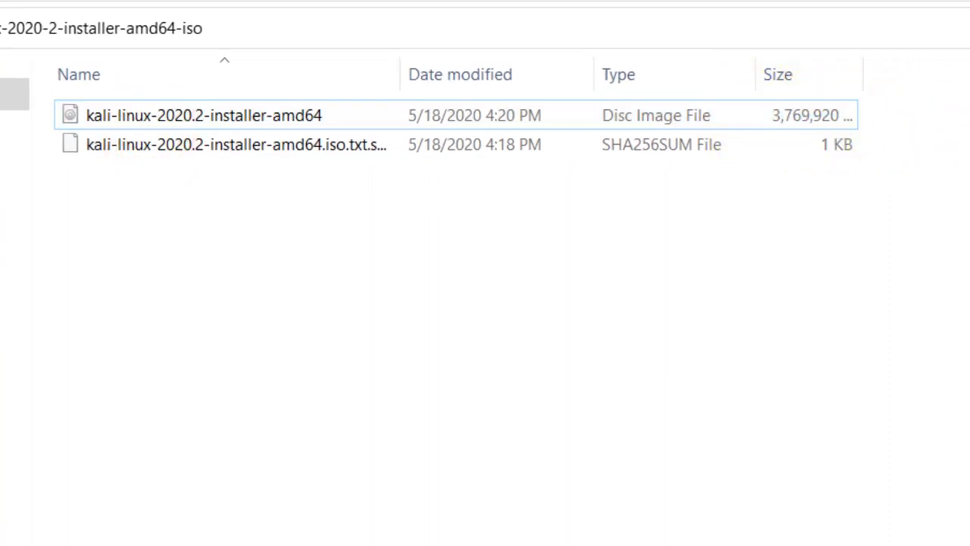
left_click(630, 110)
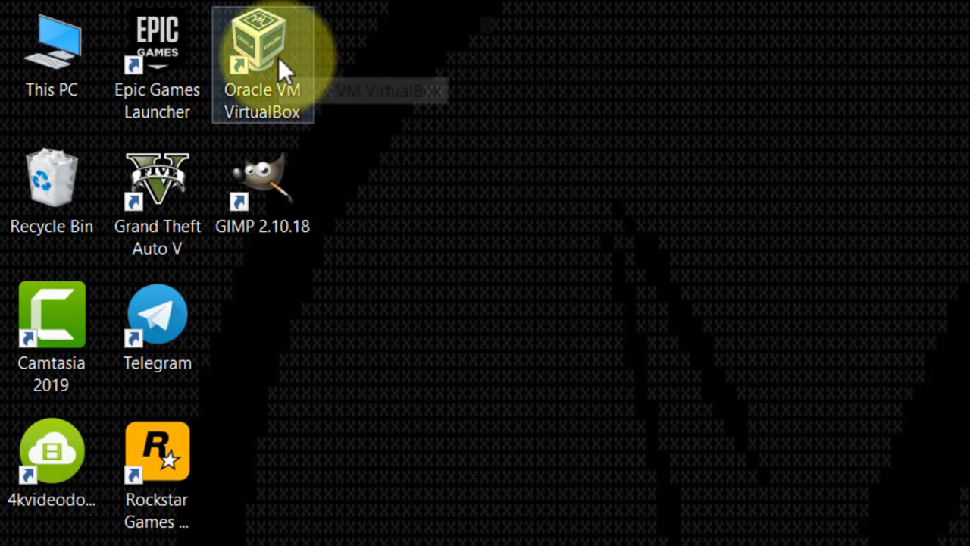
Step: Launch VirtualBox, move the Manager window, and select the kali machine in the list
double_click(254, 44)
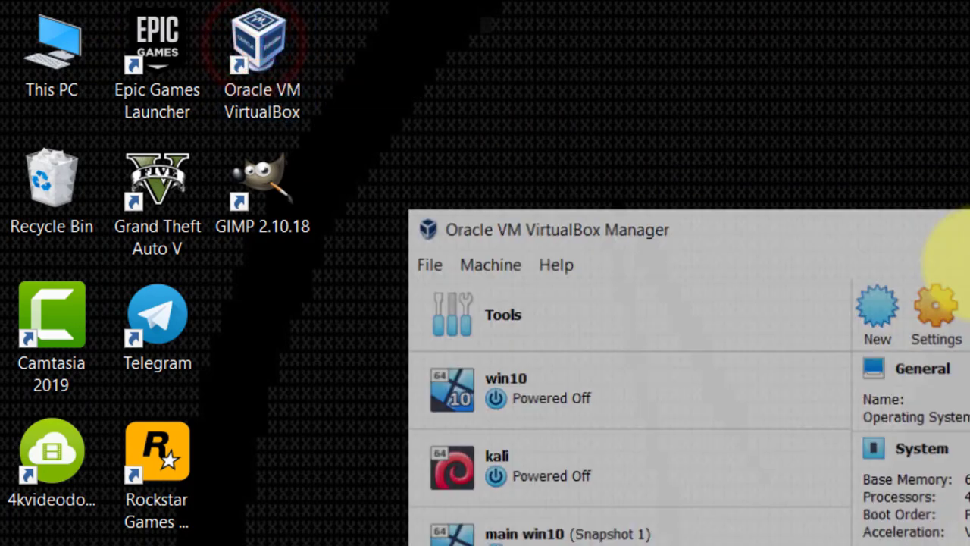
left_click_drag(952, 238, 533, 95)
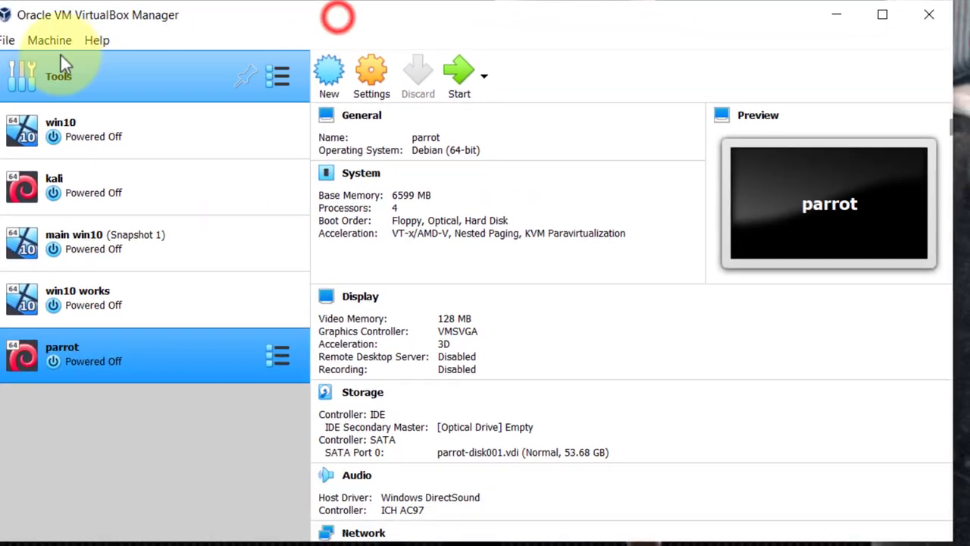
left_click_drag(130, 426, 35, 217)
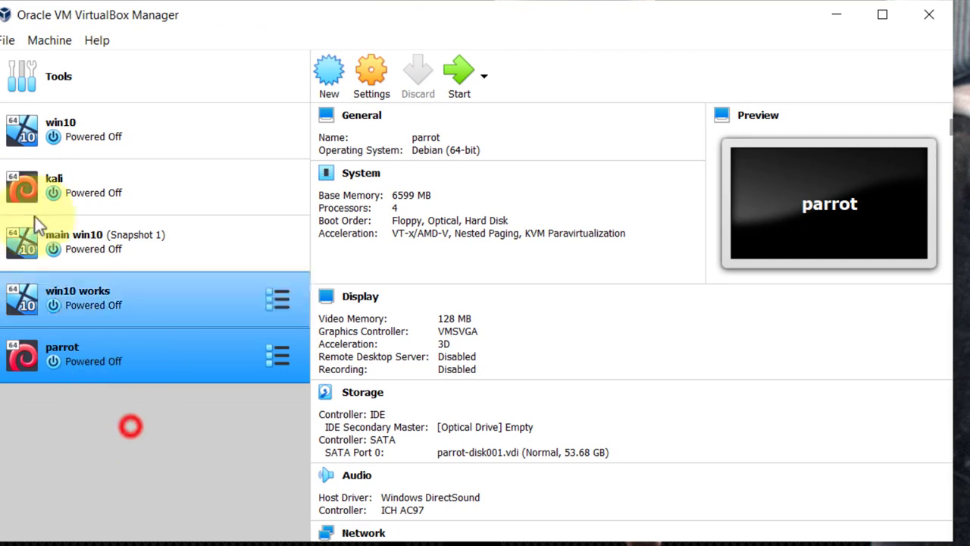
left_click(114, 299, "ctrl")
left_click(152, 188, "ctrl")
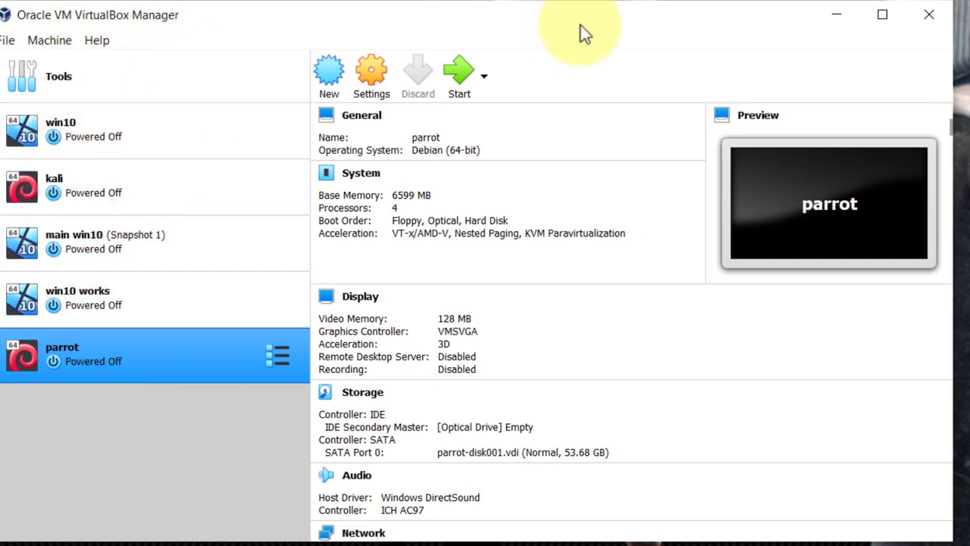
Step: Start a new machine named kali2 with type Linux and version Debian (64-bit)
left_click(328, 73)
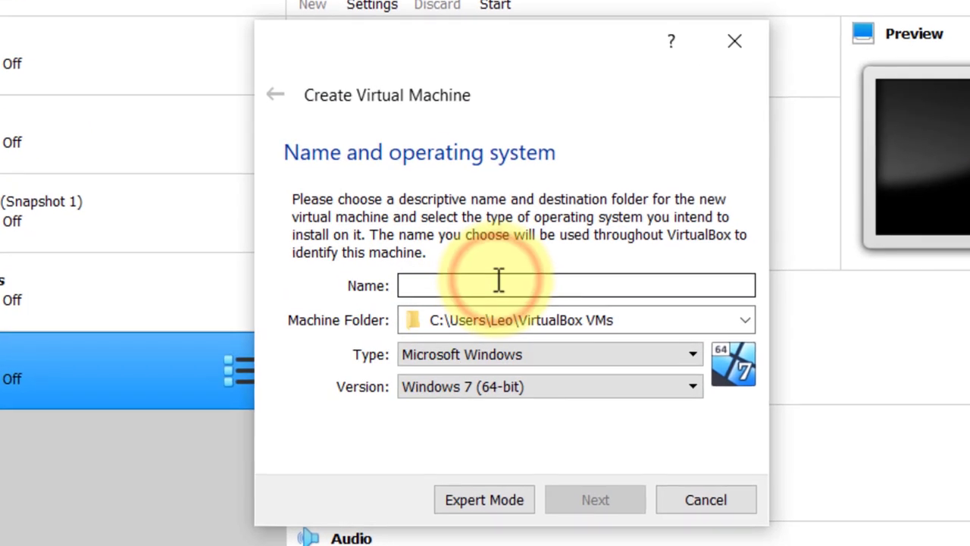
left_click(499, 280)
type("kali2")
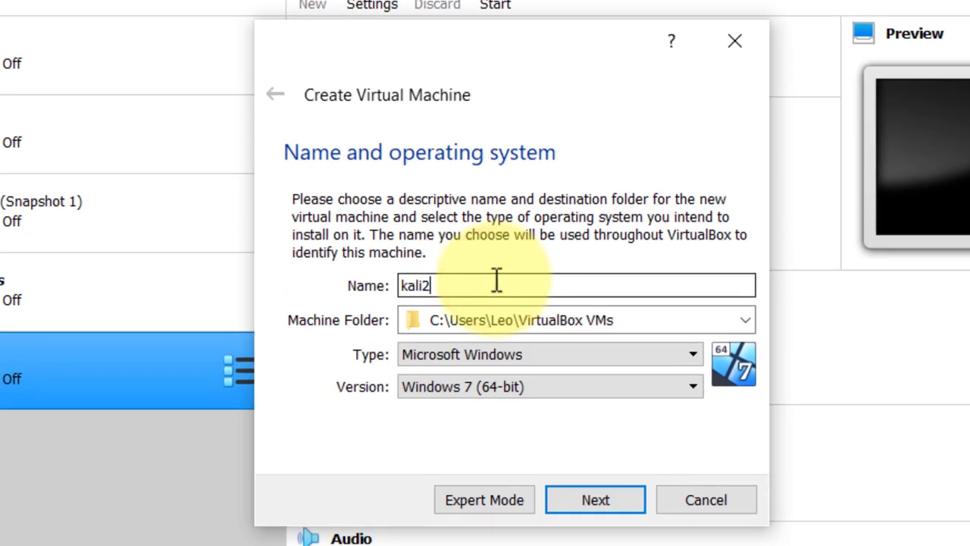
left_click(531, 355)
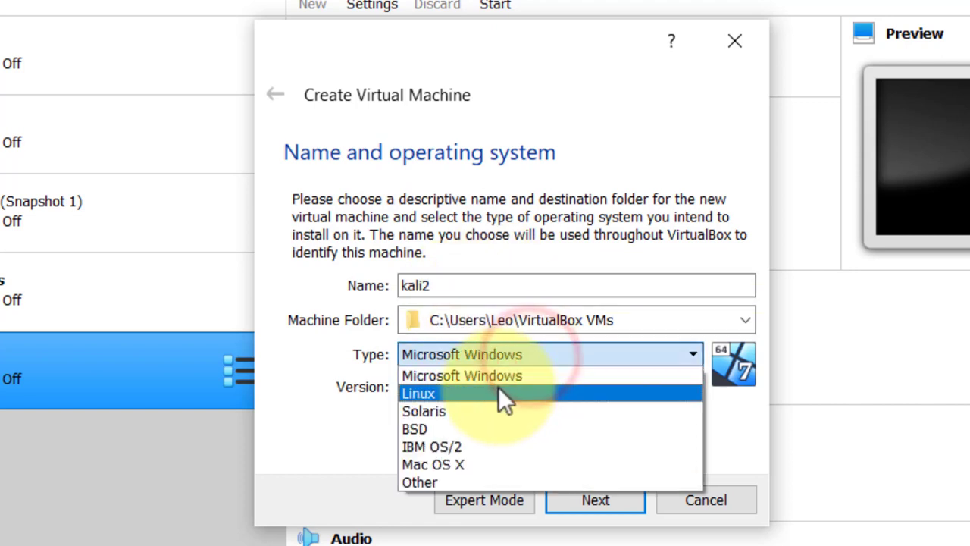
left_click(504, 394)
left_click(546, 387)
left_click(496, 427)
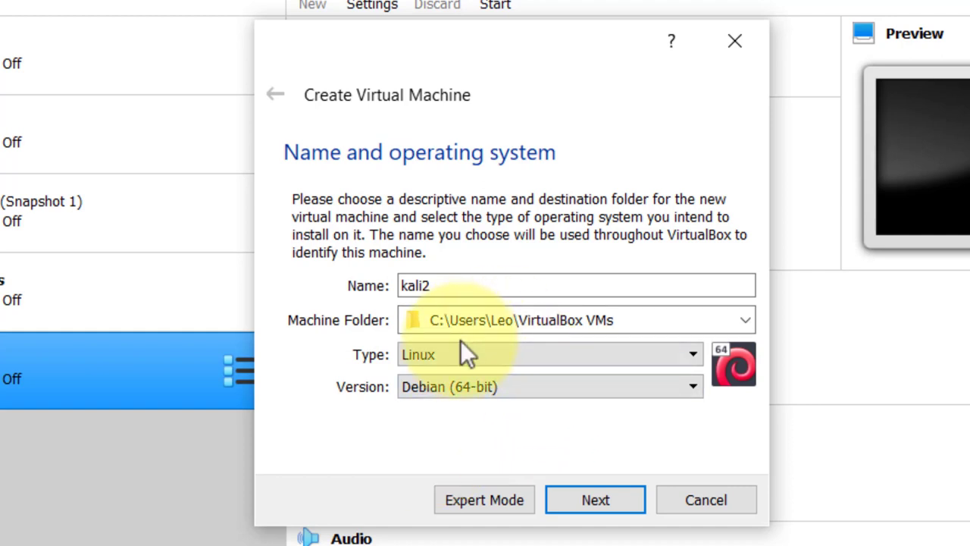
left_click(595, 498)
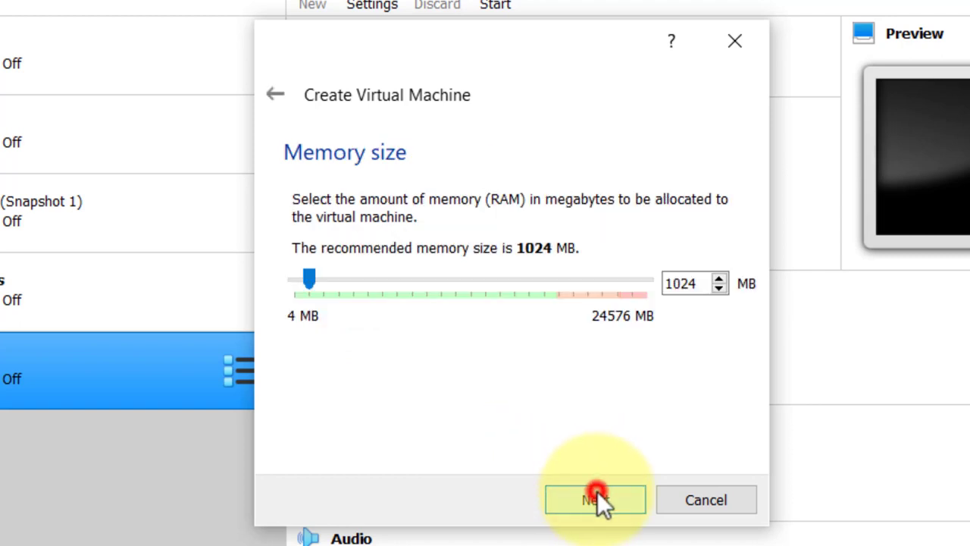
Step: Give the kali2 machine 8192 MB of memory
left_click_drag(310, 276, 394, 280)
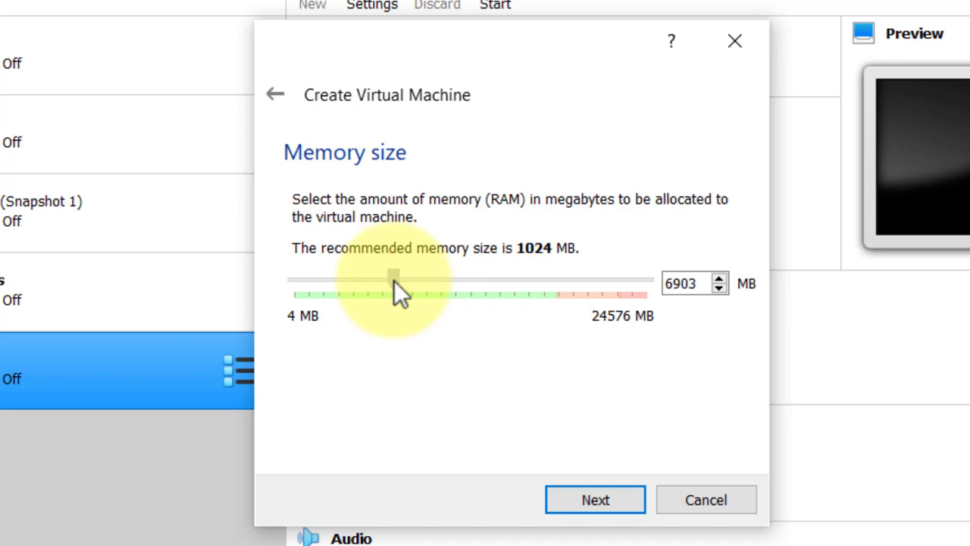
left_click_drag(394, 281, 415, 282)
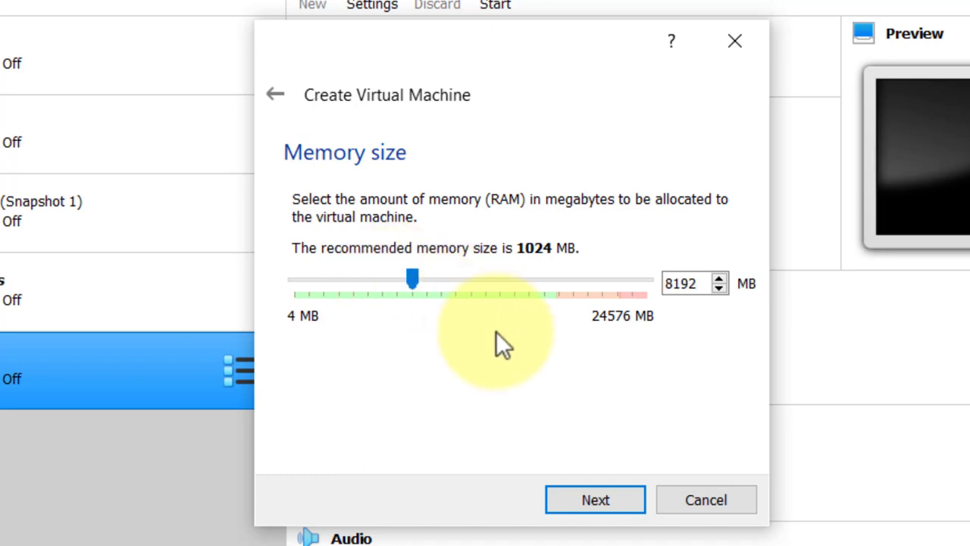
left_click(607, 482)
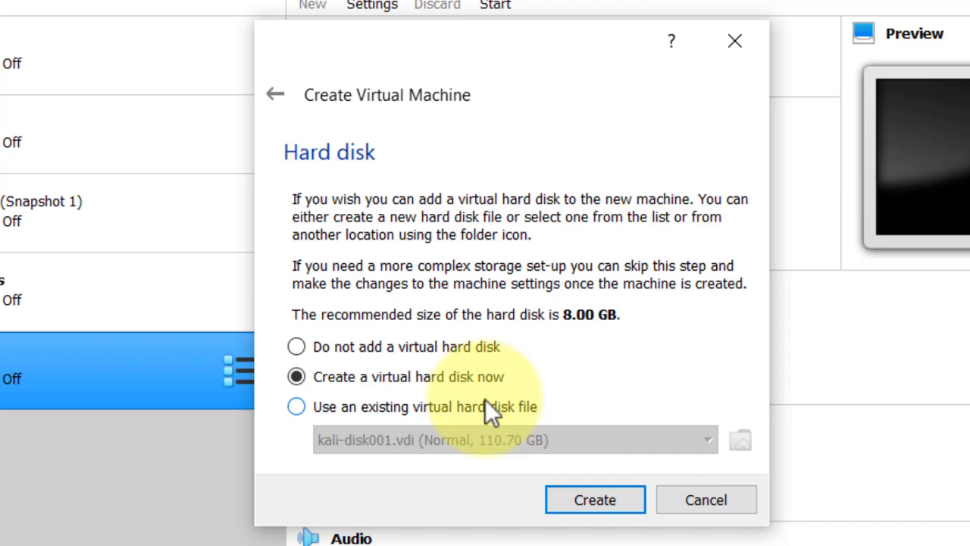
Step: Create a dynamically allocated 73.09 GB VDI hard disk for kali2
left_click(588, 497)
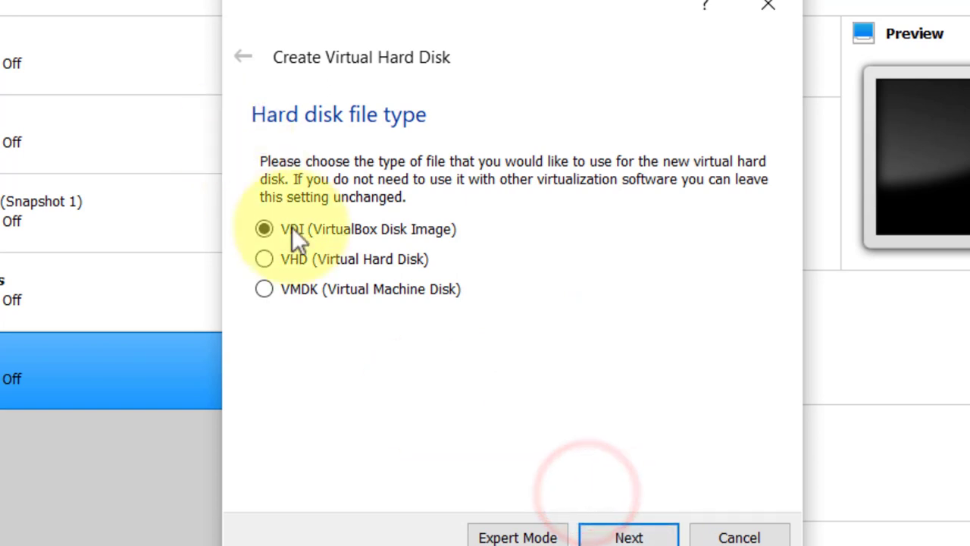
left_click(336, 228)
left_click(629, 535)
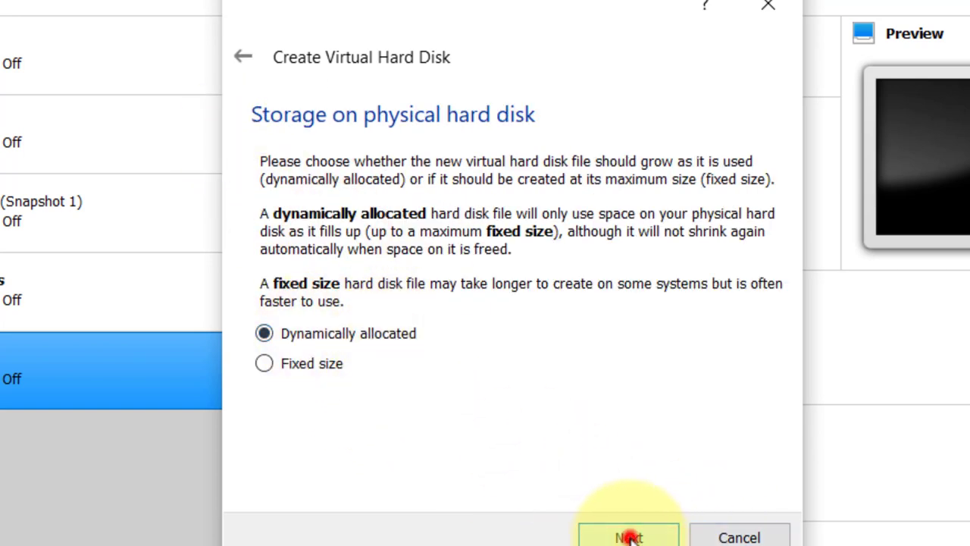
left_click(630, 537)
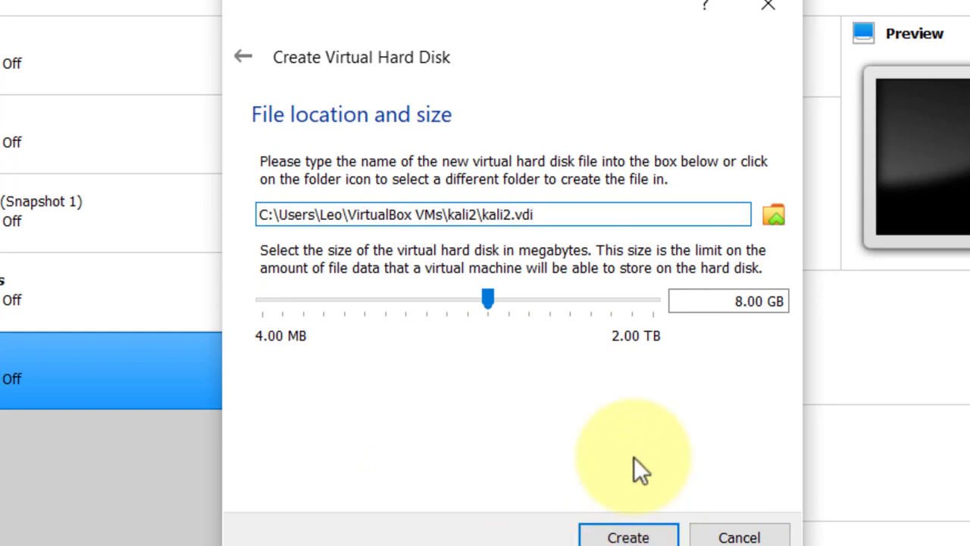
left_click_drag(490, 300, 554, 295)
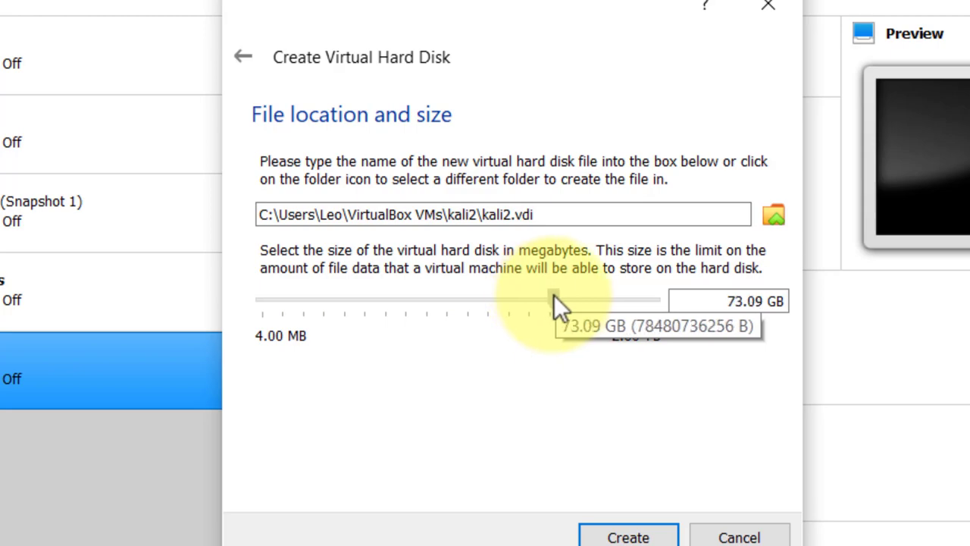
left_click(625, 534)
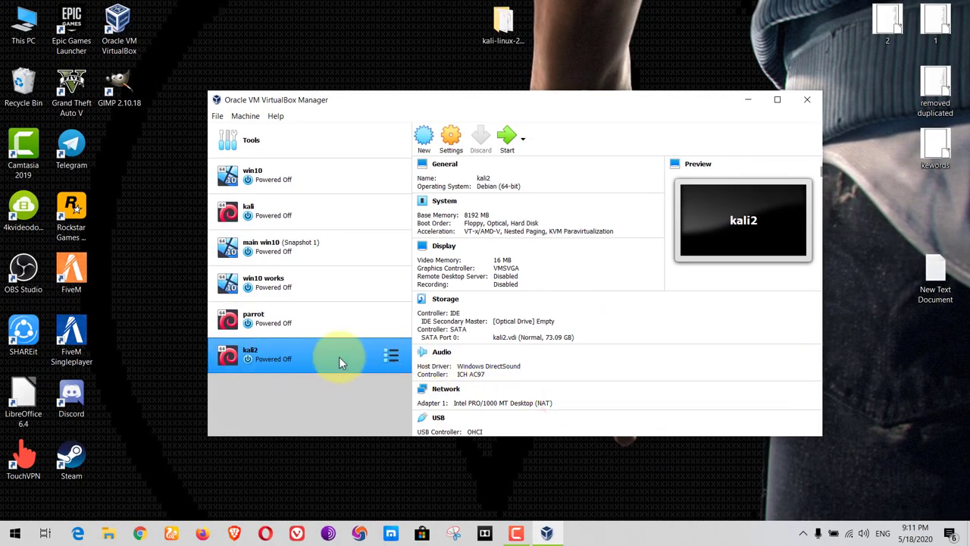
Step: Start kali2 using kali-linux-2020.2-installer-amd64.iso from the desktop kali-linux folder as start-up disk
left_click(268, 358)
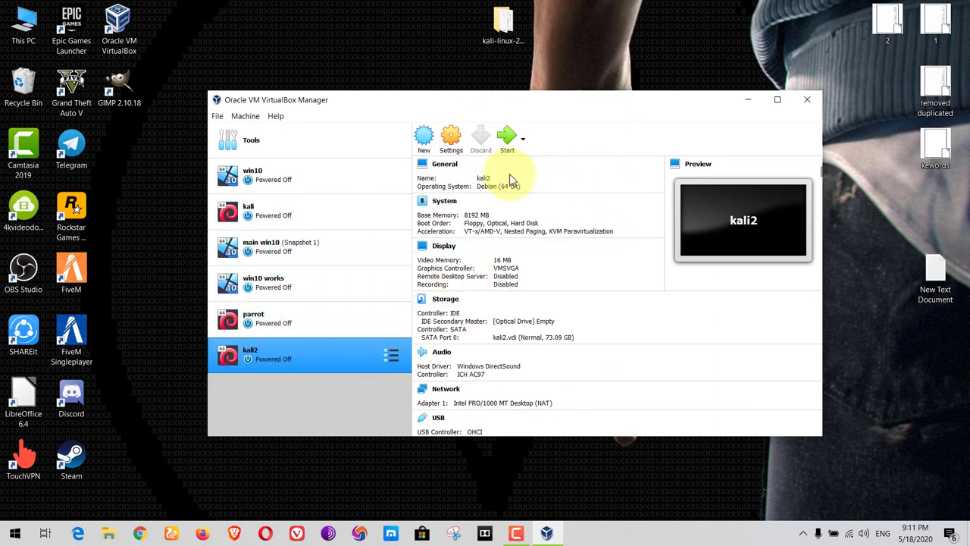
left_click(508, 141)
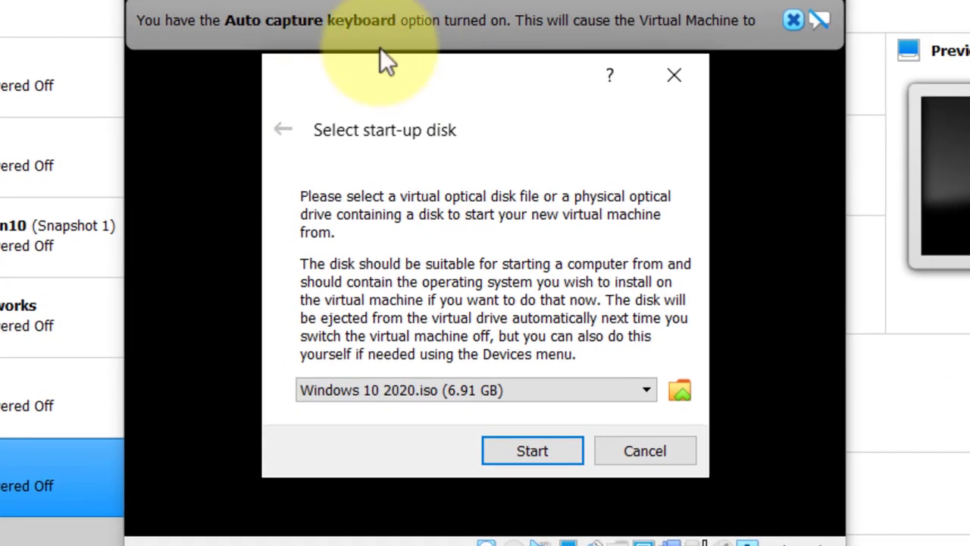
left_click(683, 395)
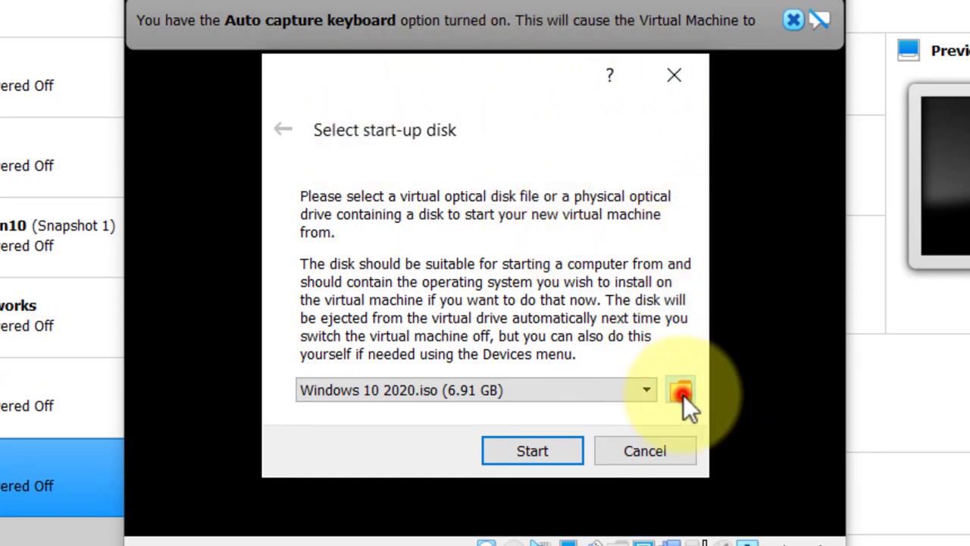
left_click(159, 163)
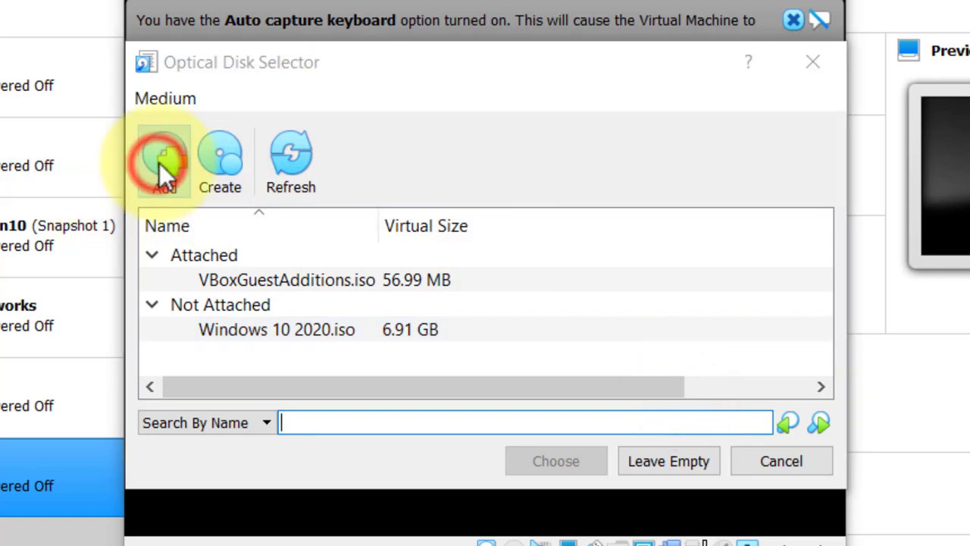
left_click(213, 323)
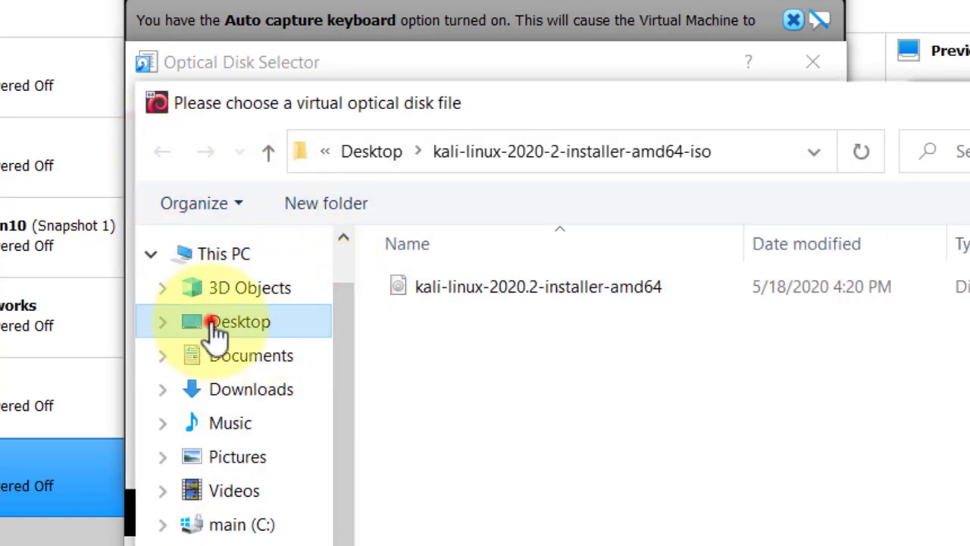
double_click(502, 281)
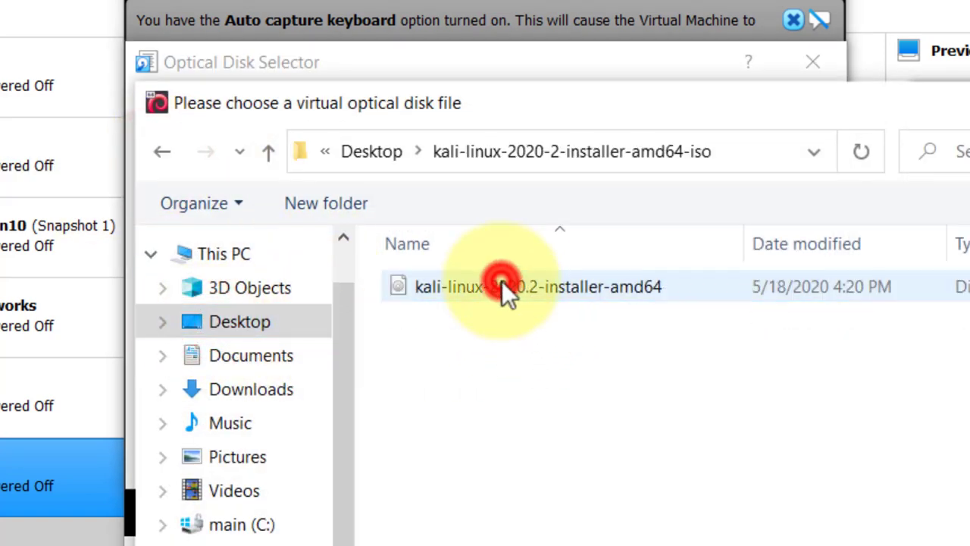
double_click(524, 282)
left_click(540, 466)
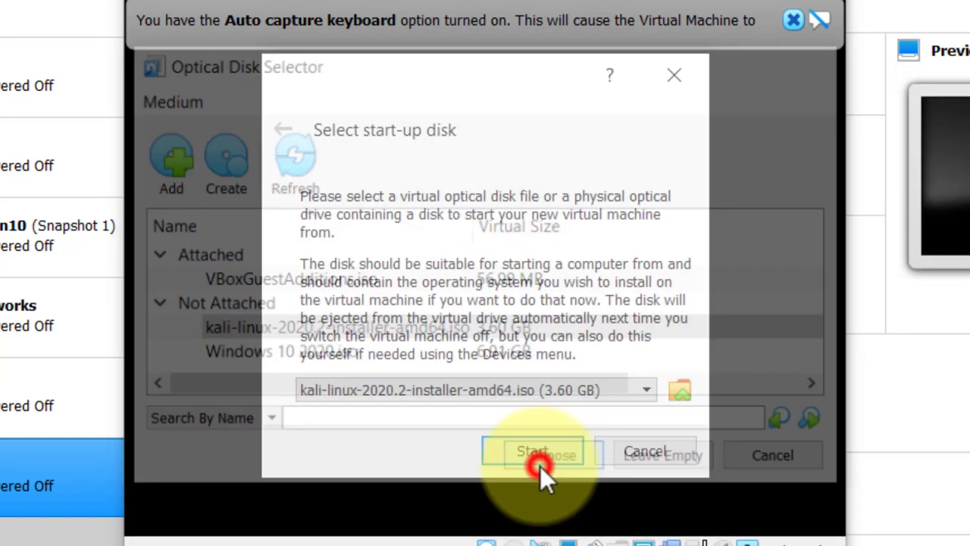
left_click(524, 447)
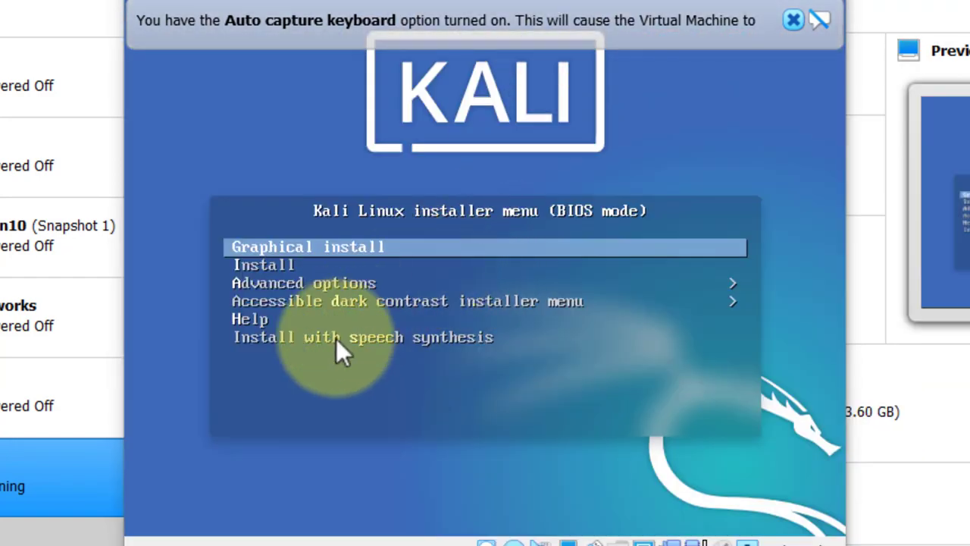
Step: Dismiss the keyboard capture notice and choose Graphical install from the Kali boot menu
left_click(793, 20)
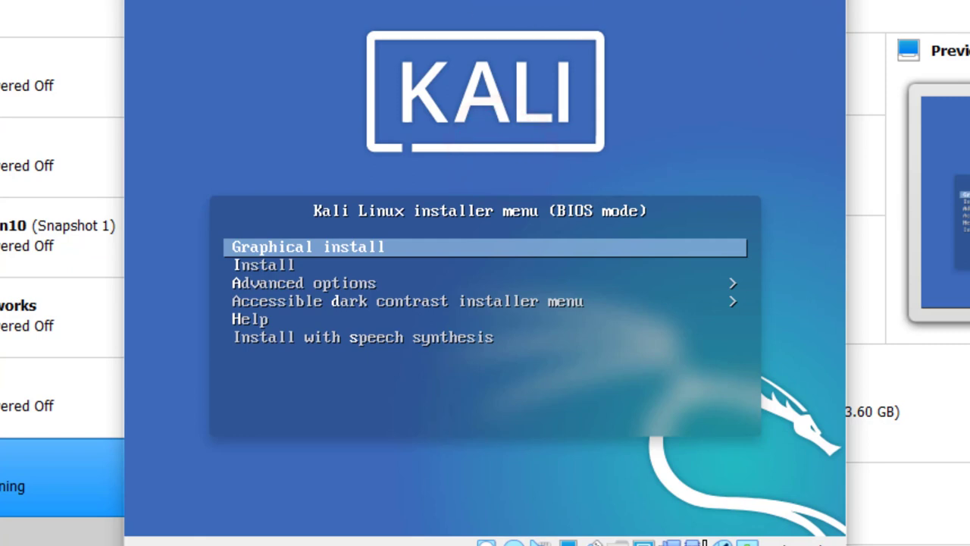
left_click(422, 132)
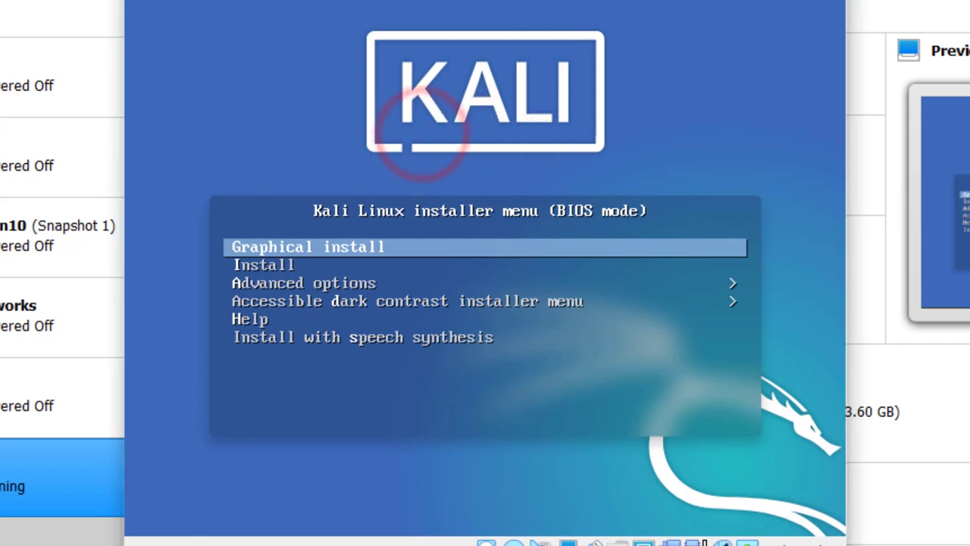
left_click(330, 117)
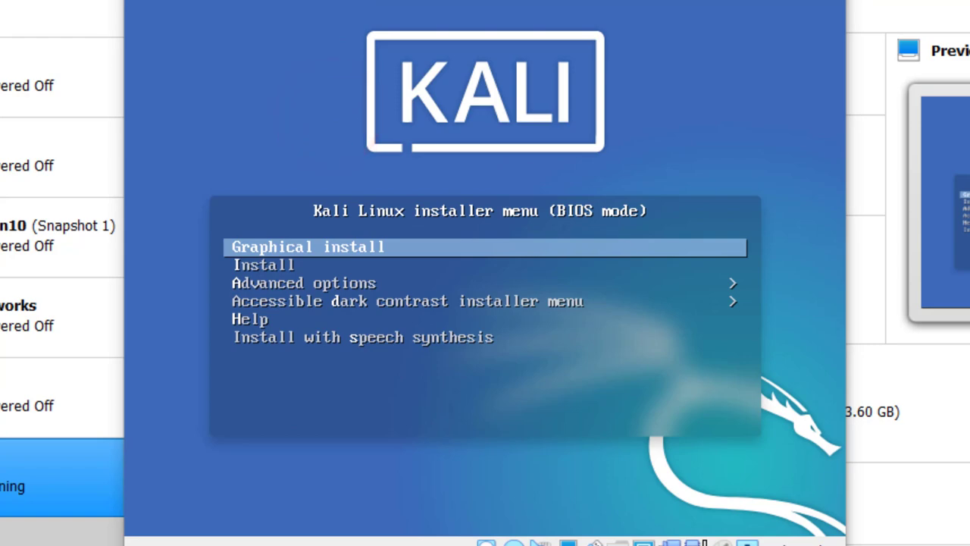
left_click(335, 129)
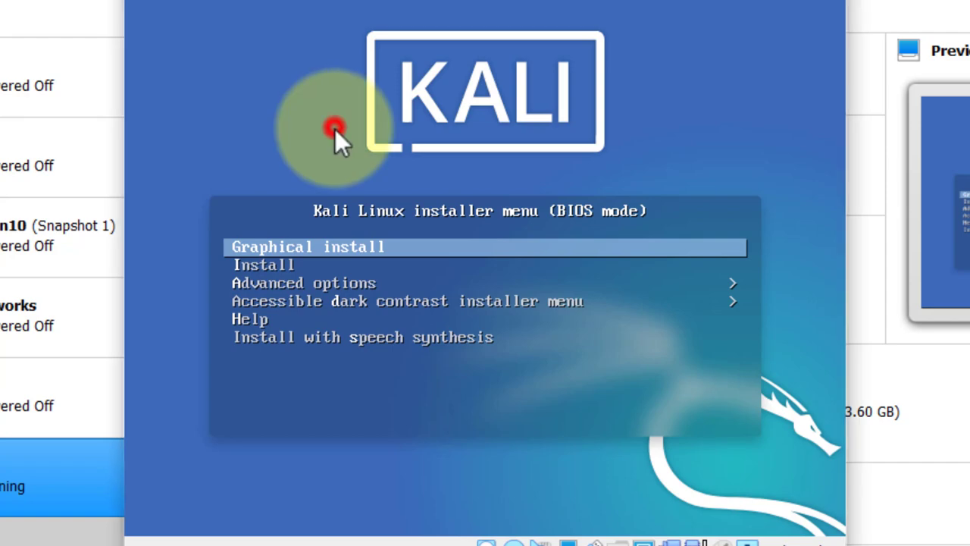
key("Return")
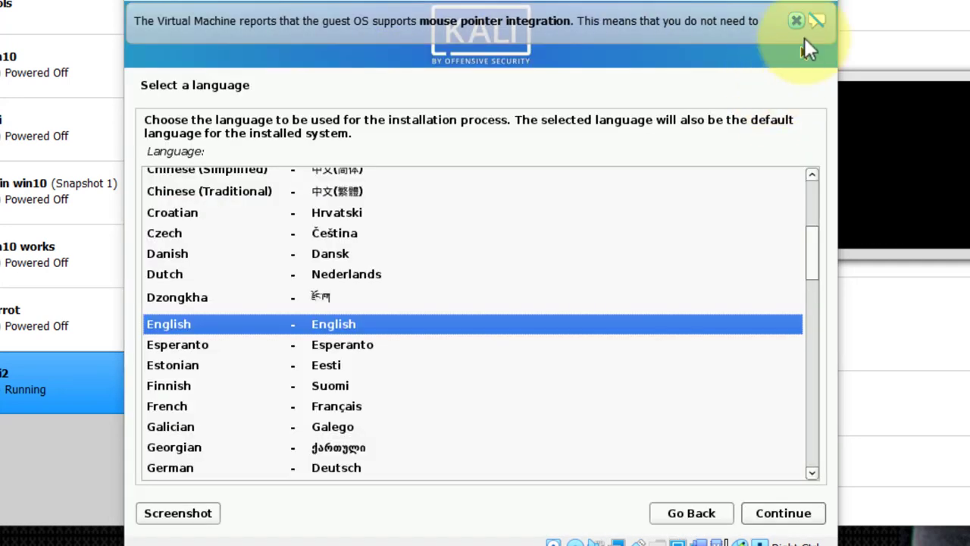
Step: Choose English language, United States location, and the American English keymap
left_click(795, 20)
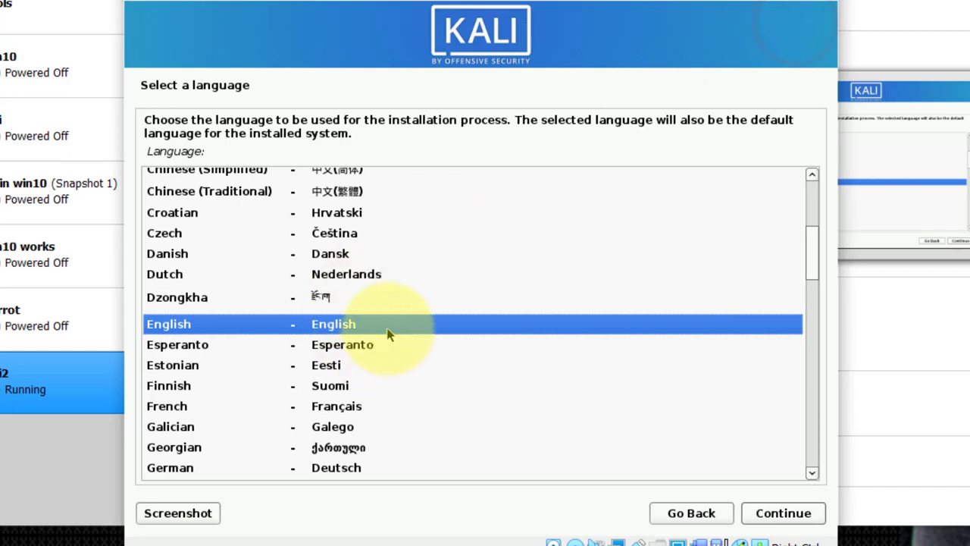
left_click(326, 326)
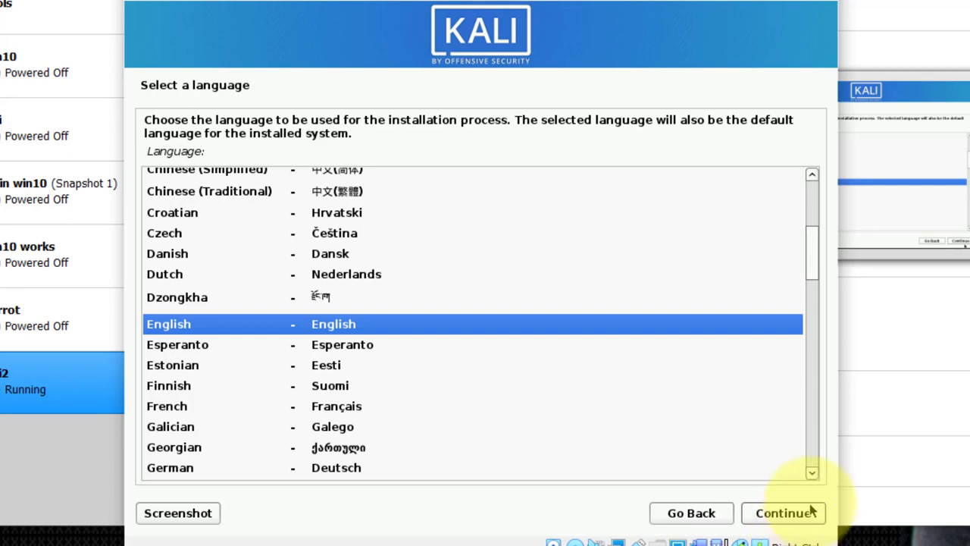
left_click(794, 518)
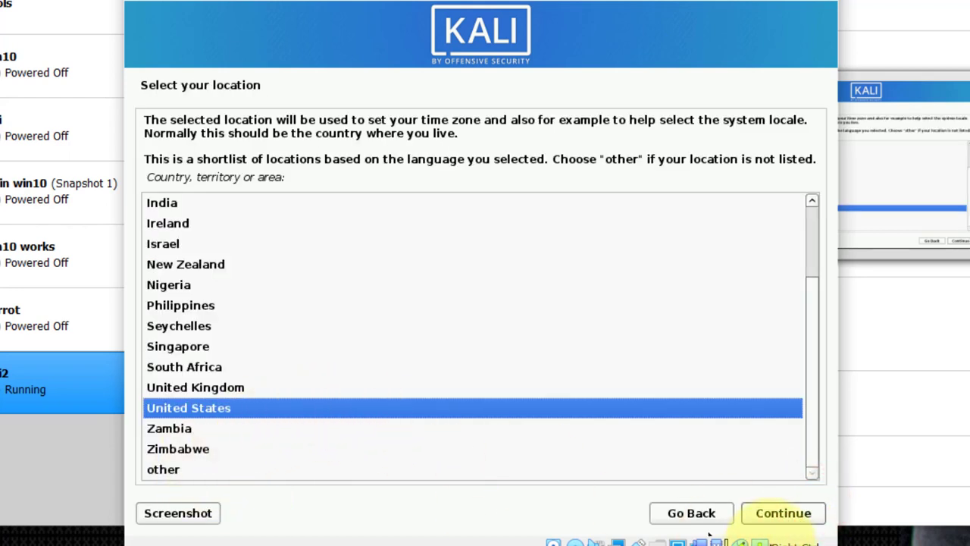
left_click(781, 511)
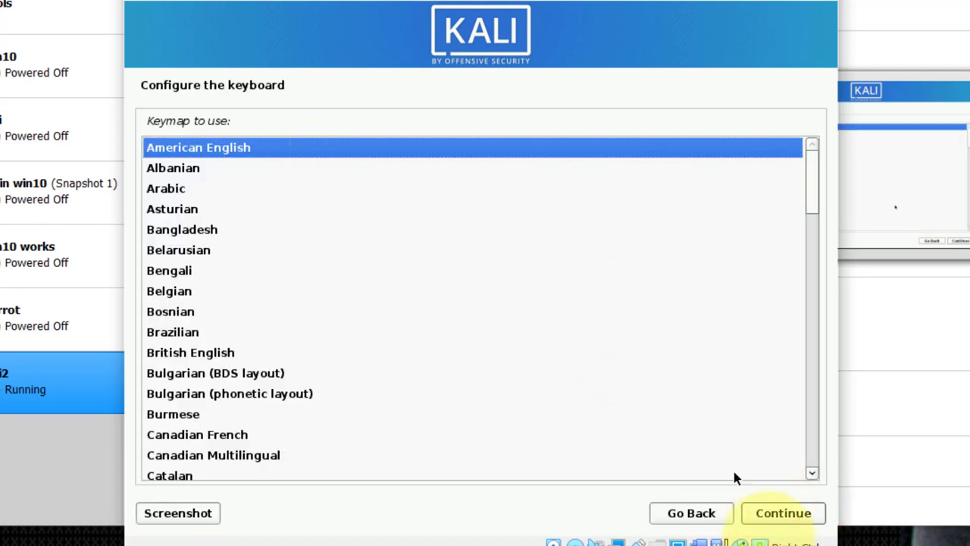
left_click(786, 519)
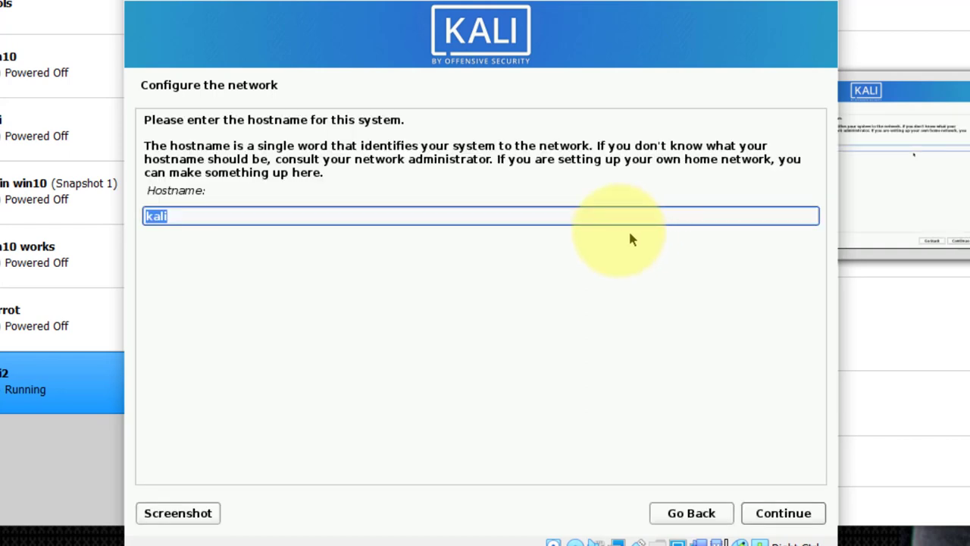
Step: Keep kali as the hostname and leave the domain name blank
left_click(552, 216)
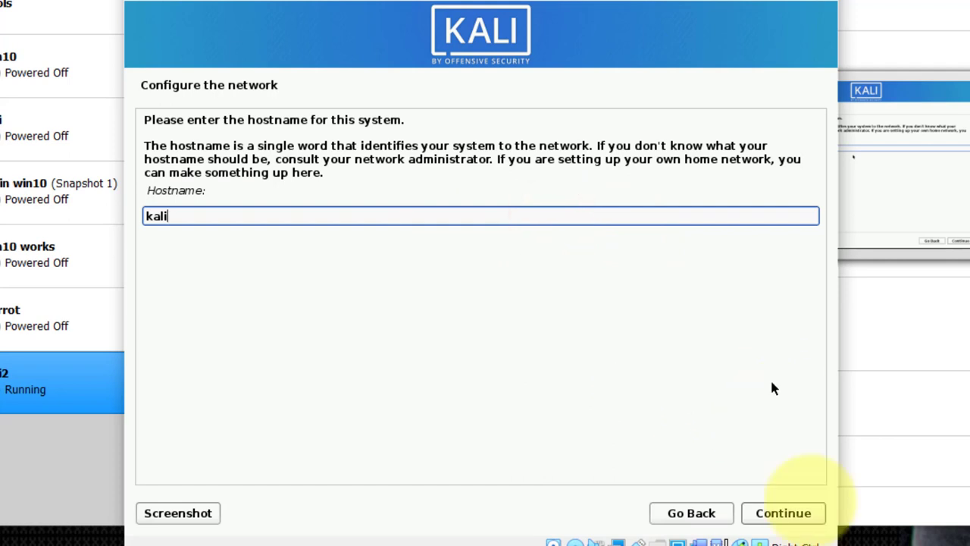
left_click(805, 519)
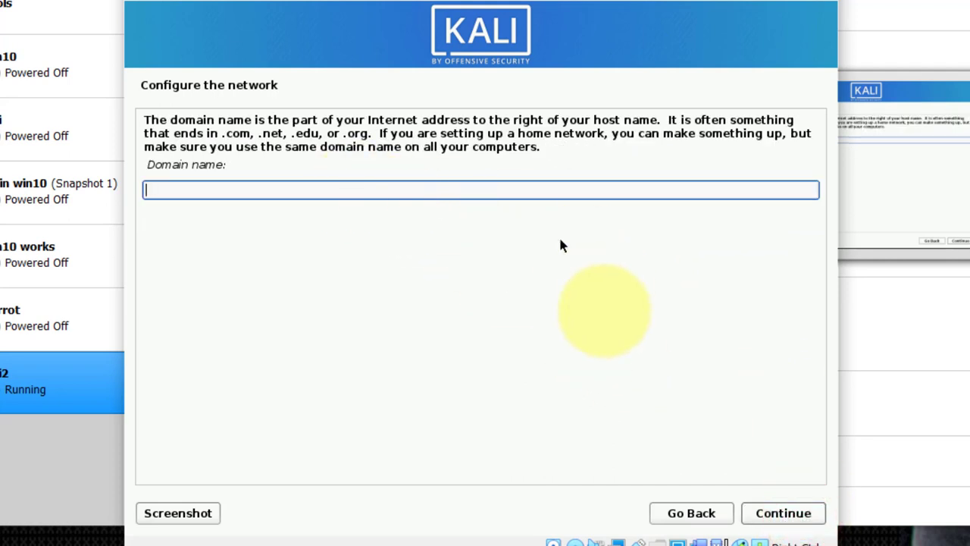
left_click(784, 515)
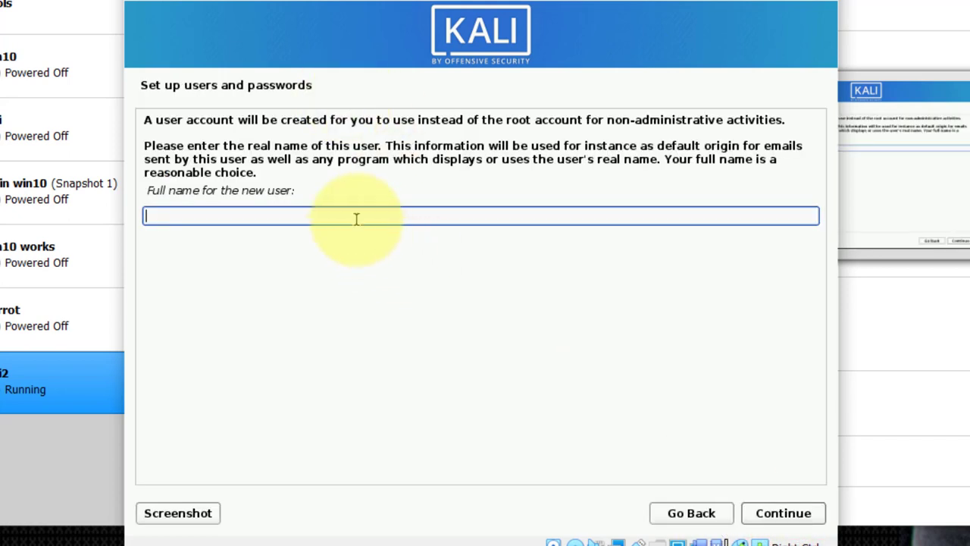
Step: Create the user with full name and username kali, then enter and confirm the account password
left_click(355, 217)
type("kali")
key("Return")
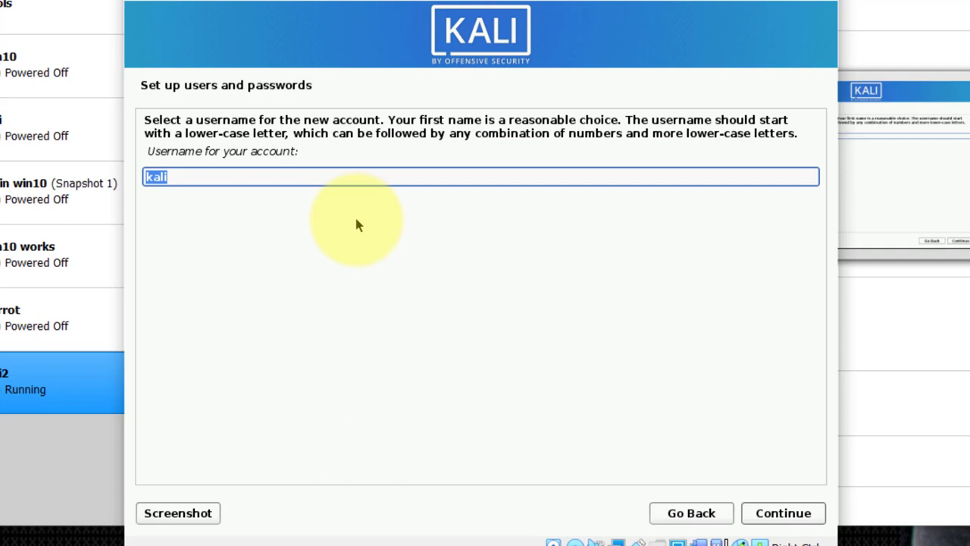
key("Return")
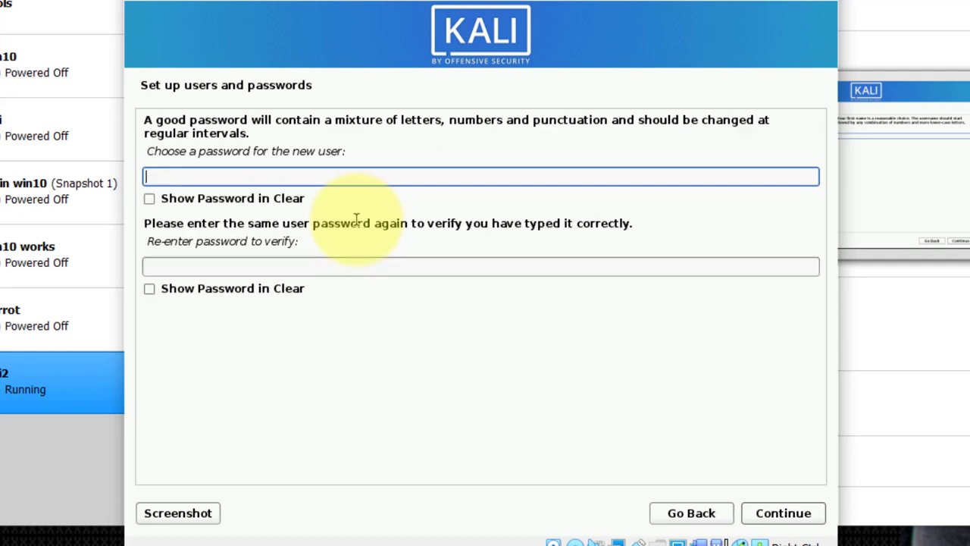
type("k")
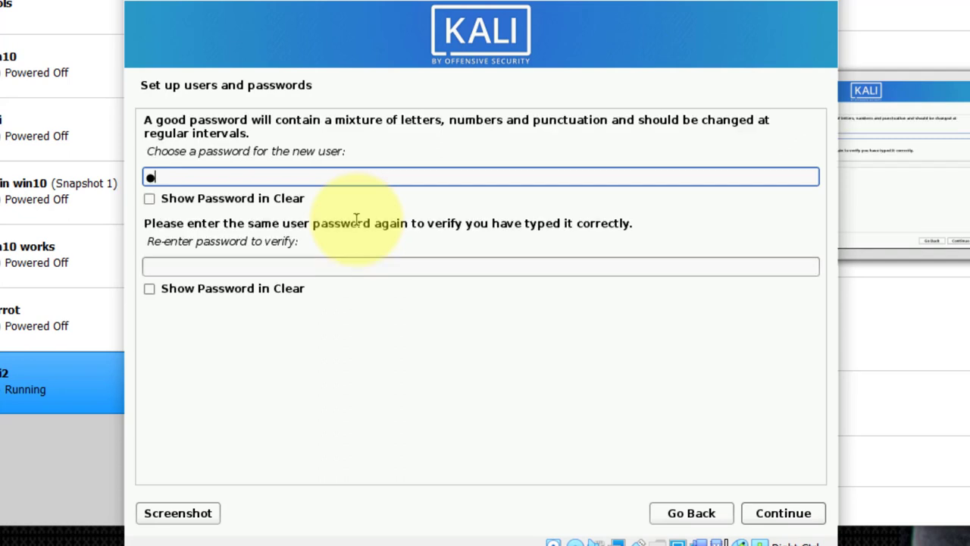
type("ali23")
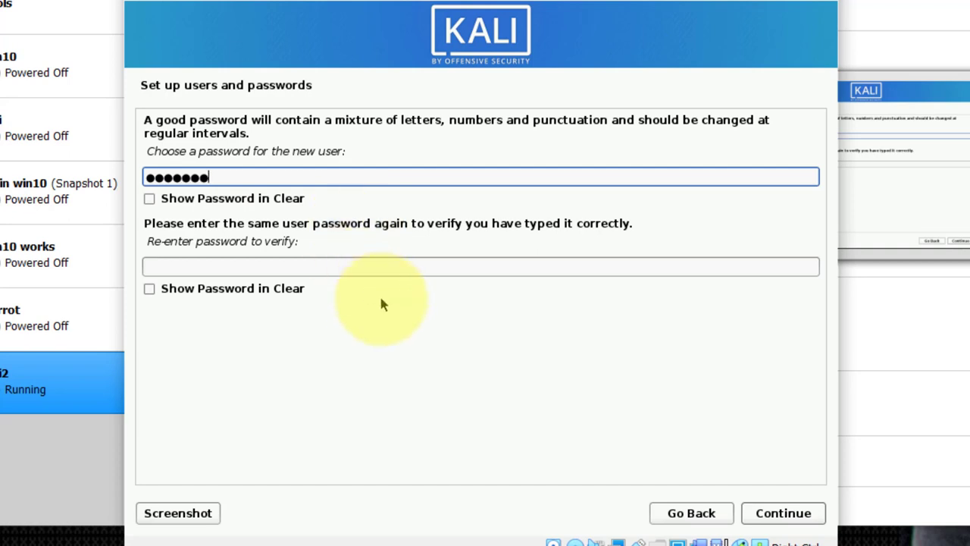
left_click(365, 267)
type("kali123")
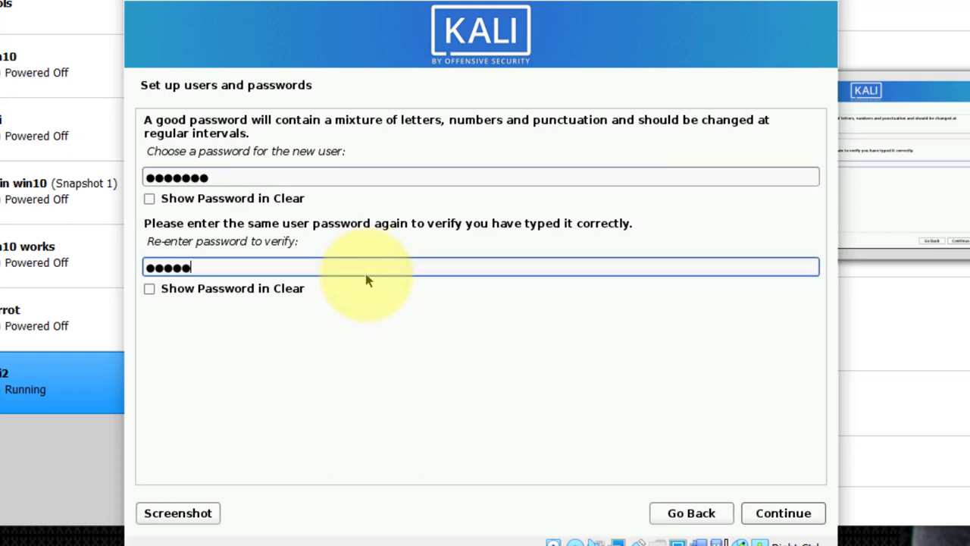
key("Return")
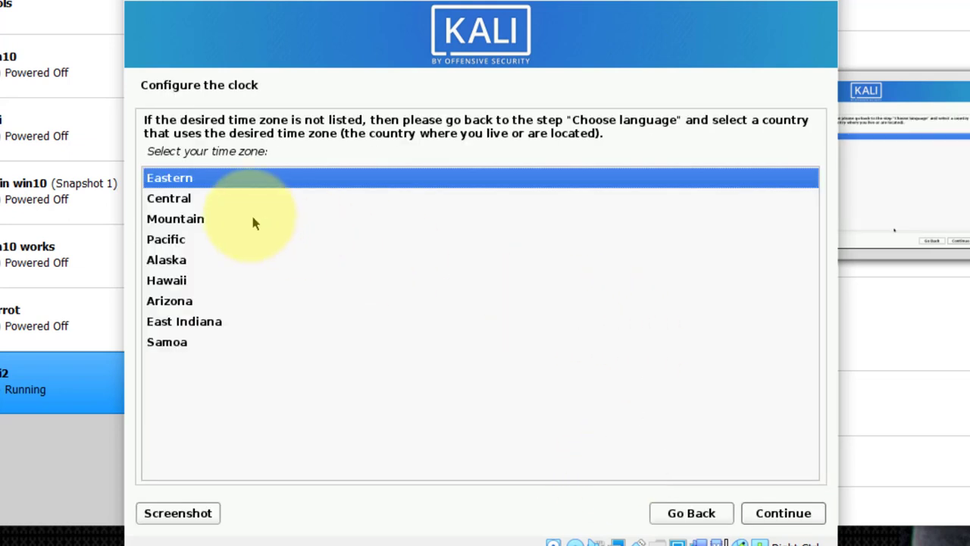
Step: Keep the Eastern time zone and choose Guided - use entire disk partitioning
left_click(182, 182)
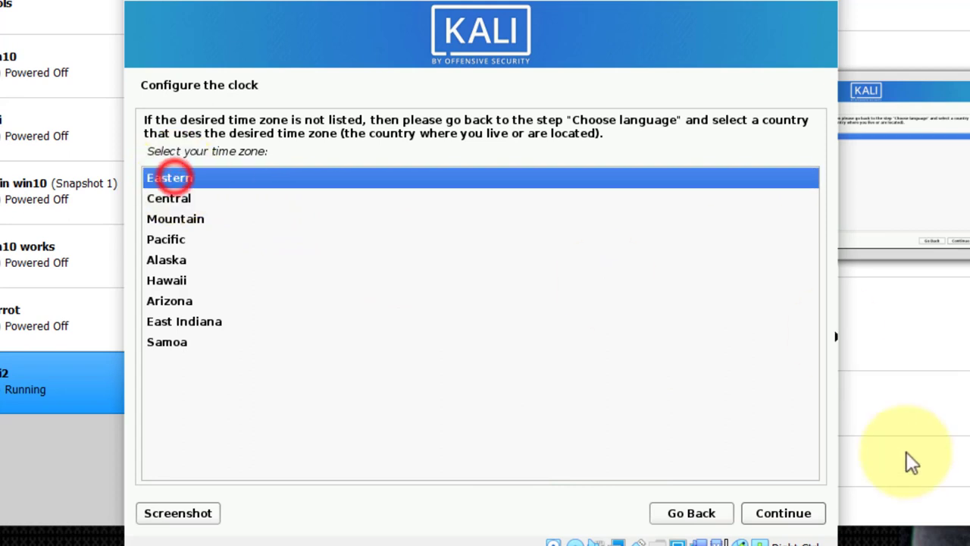
left_click(795, 511)
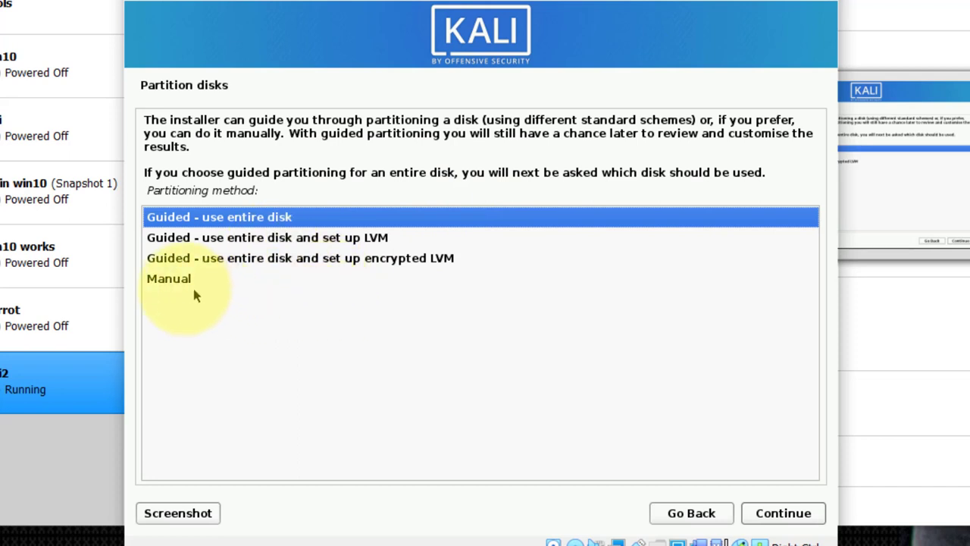
left_click(174, 279)
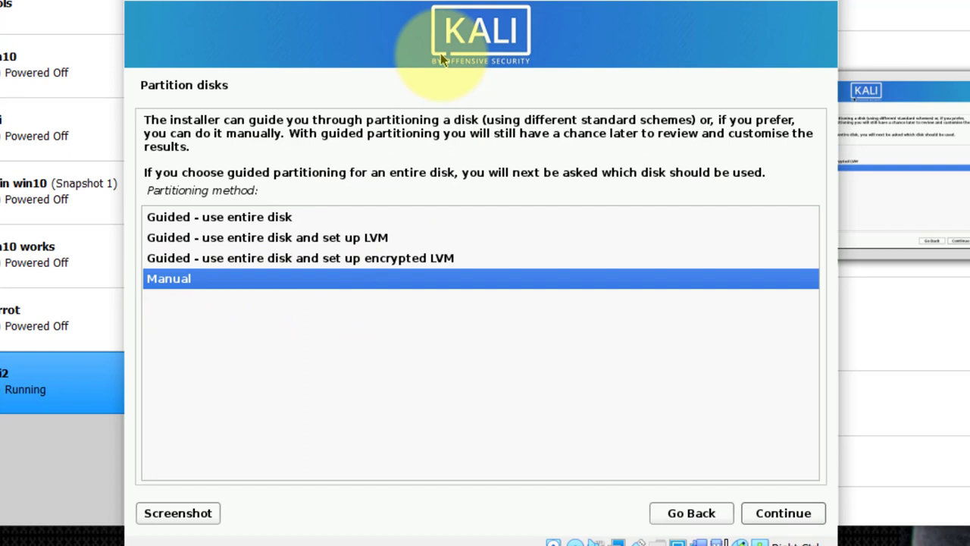
left_click(395, 265)
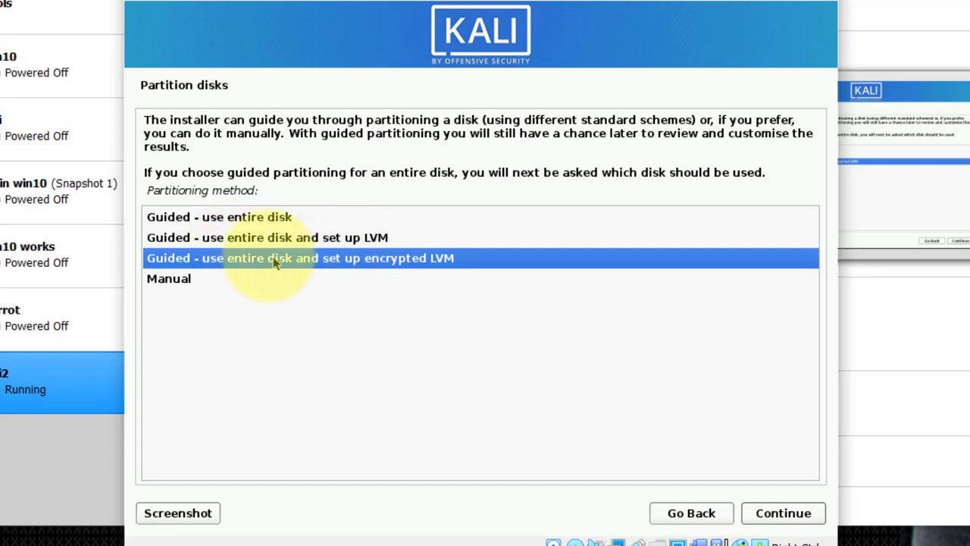
left_click(231, 241)
left_click(244, 217)
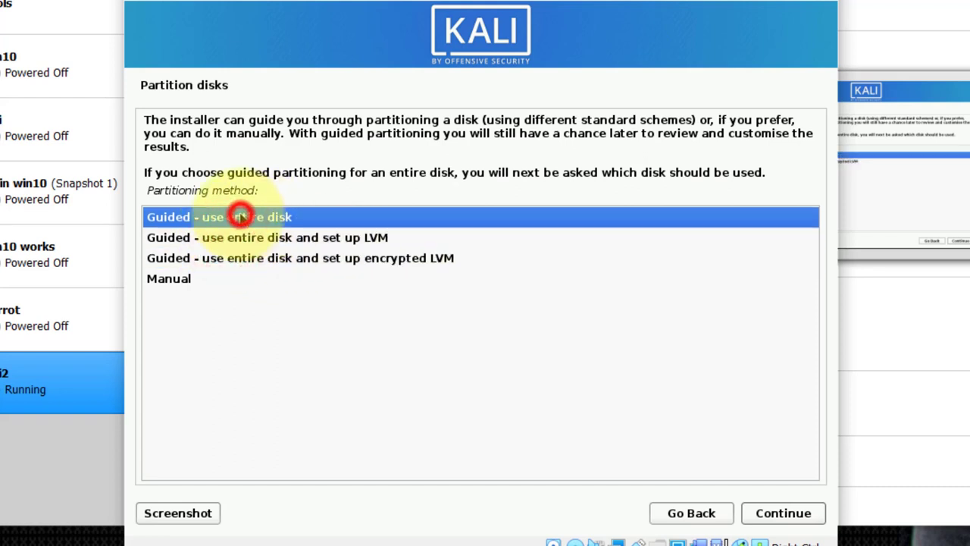
left_click(783, 513)
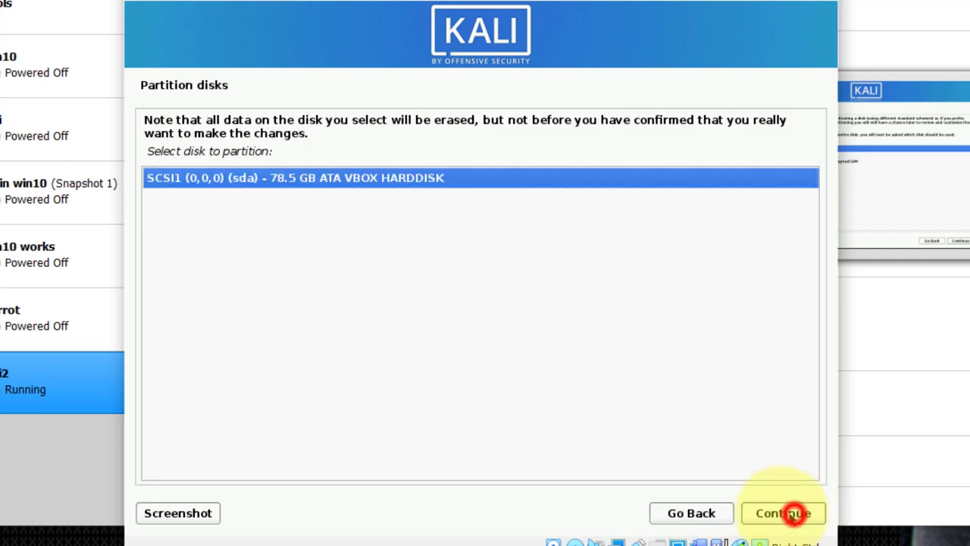
Step: Put all files in one partition on the 78.5 GB disk and finish partitioning
left_click(301, 177)
left_click(782, 516)
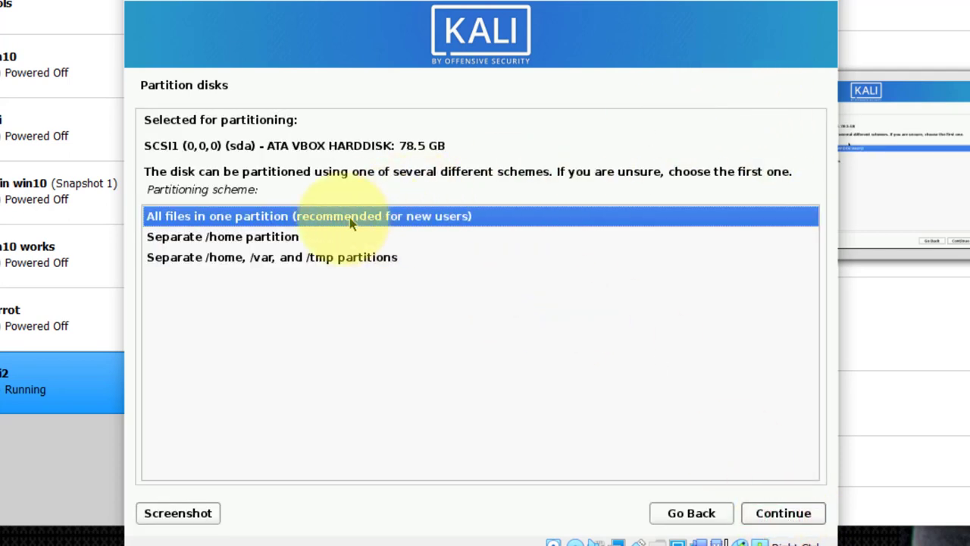
left_click(294, 216)
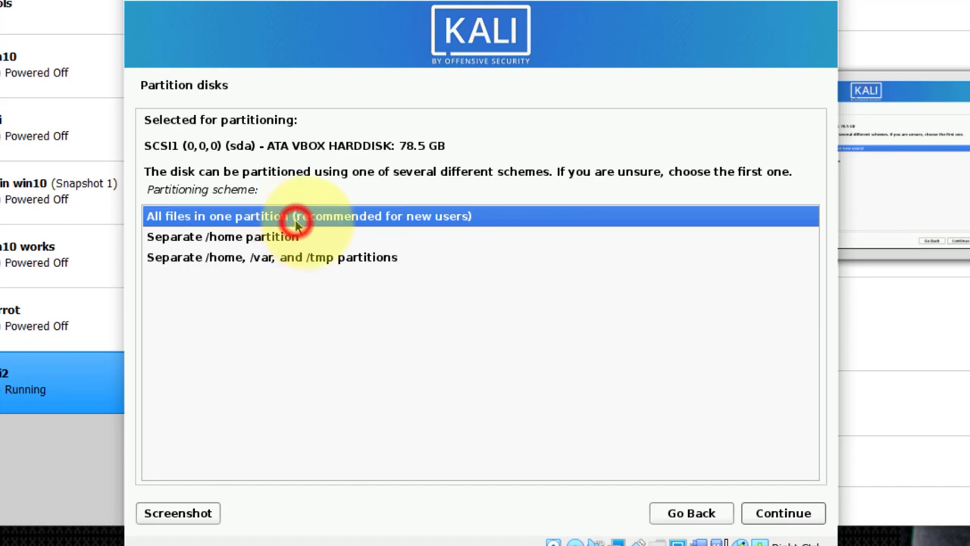
left_click(783, 514)
left_click(258, 388)
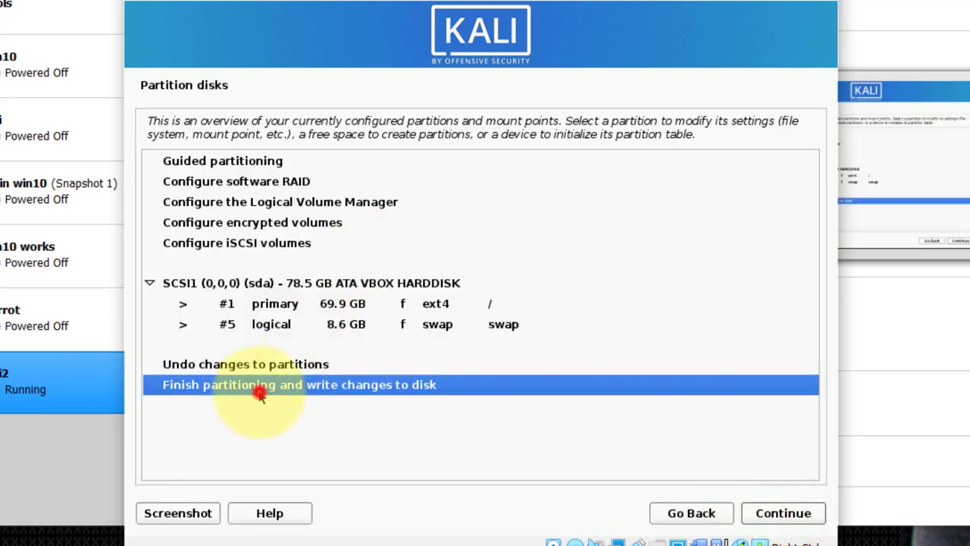
Step: Confirm writing the ext4 and swap partition changes to disk and start formatting
left_click(781, 515)
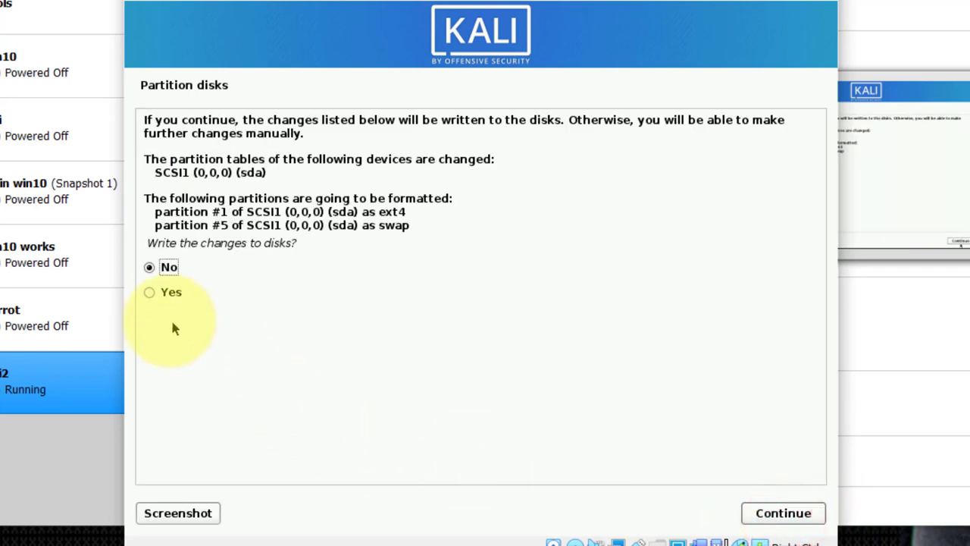
left_click(159, 293)
left_click(793, 523)
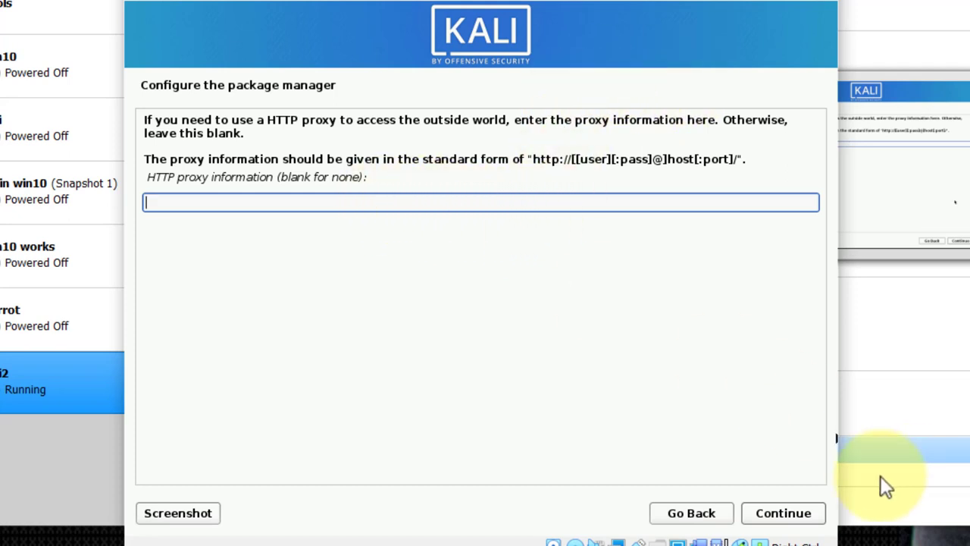
Step: Leave the HTTP proxy field empty and continue to software selection
left_click(784, 513)
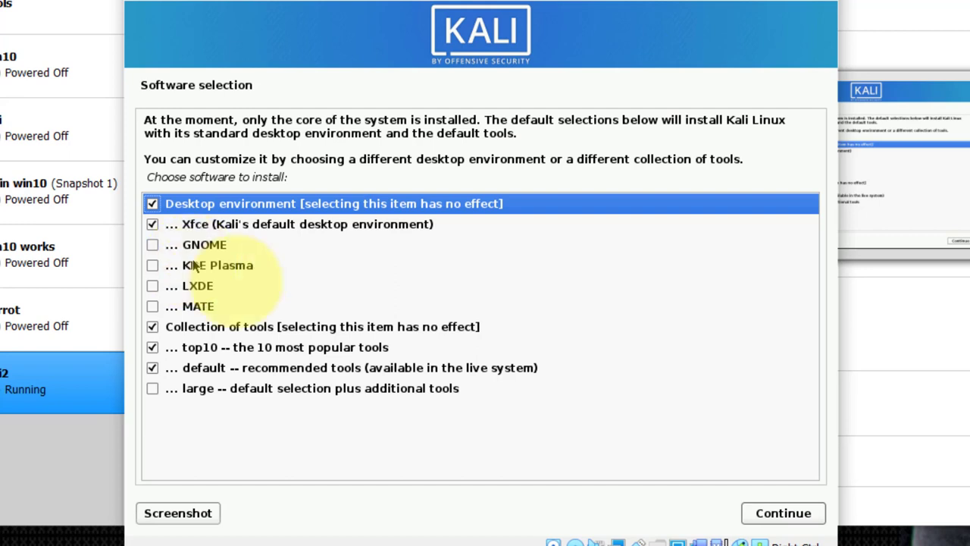
Step: Keep Xfce, top10 and default tools ticked and start the software install
left_click(786, 515)
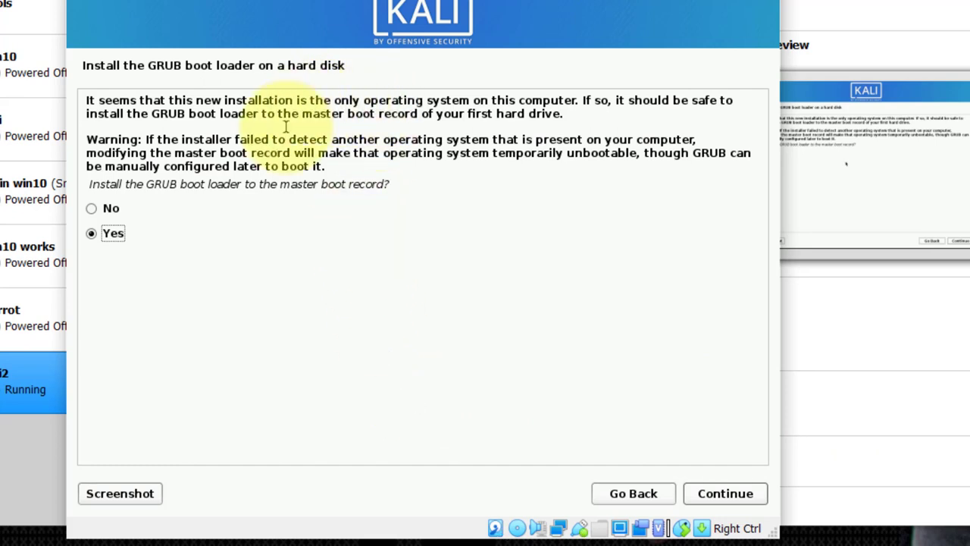
Step: Choose Yes for GRUB on the master boot record and install it to /dev/sda
left_click(112, 234)
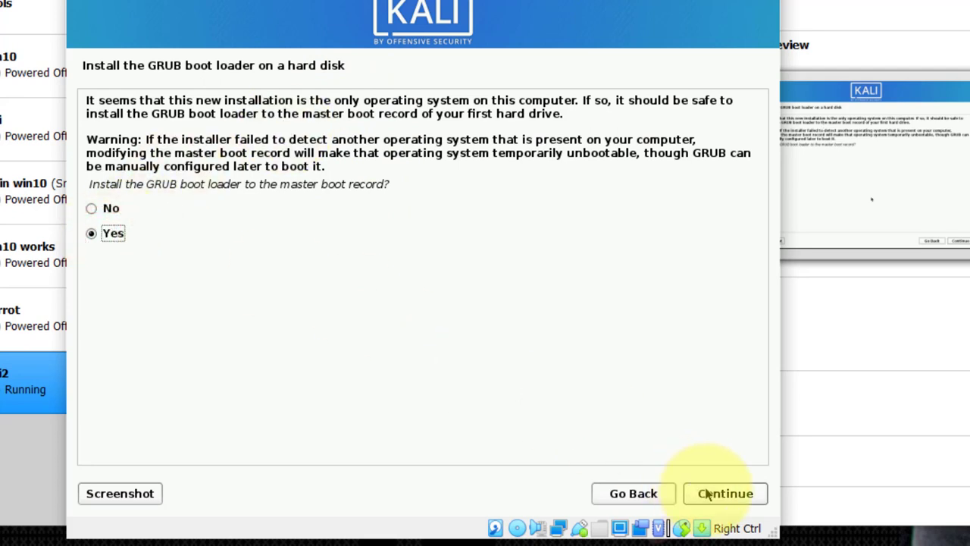
left_click(694, 492)
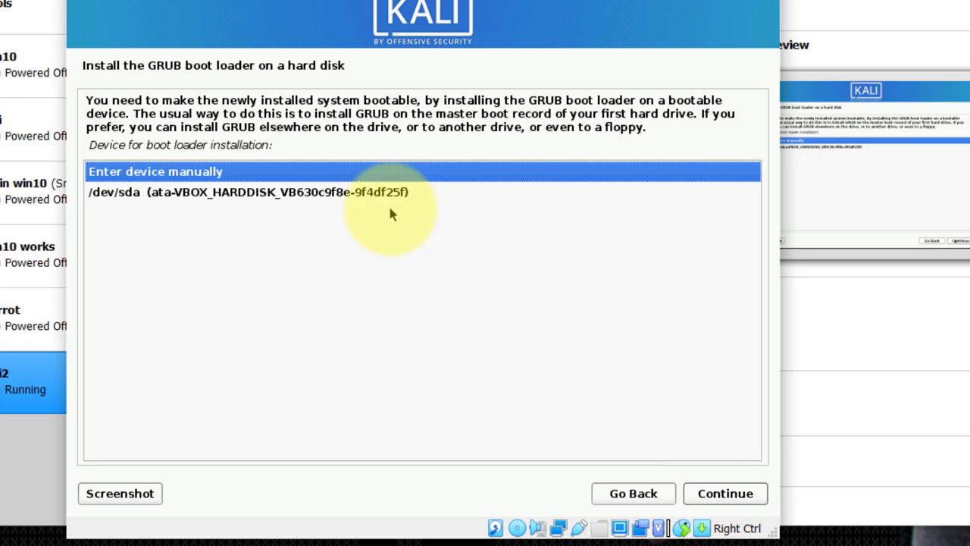
left_click(292, 194)
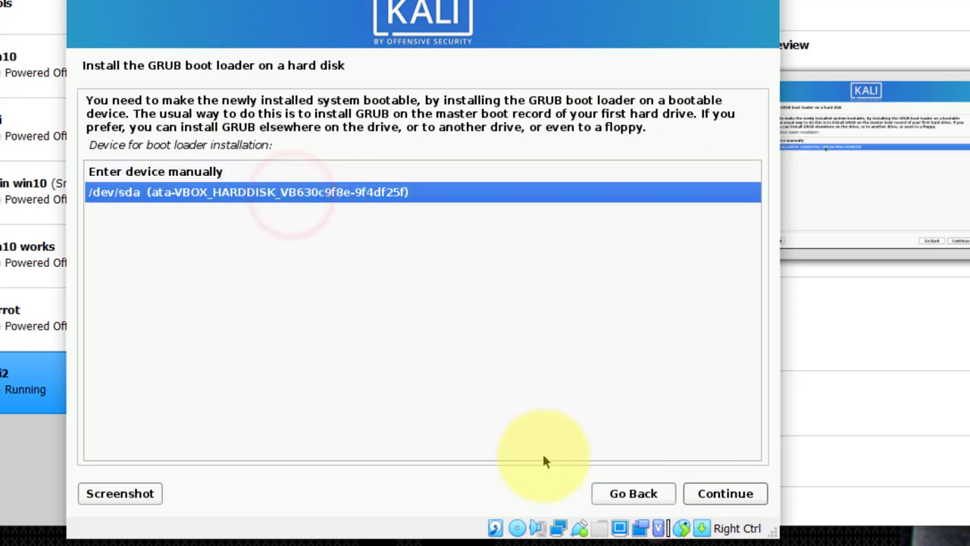
left_click(720, 494)
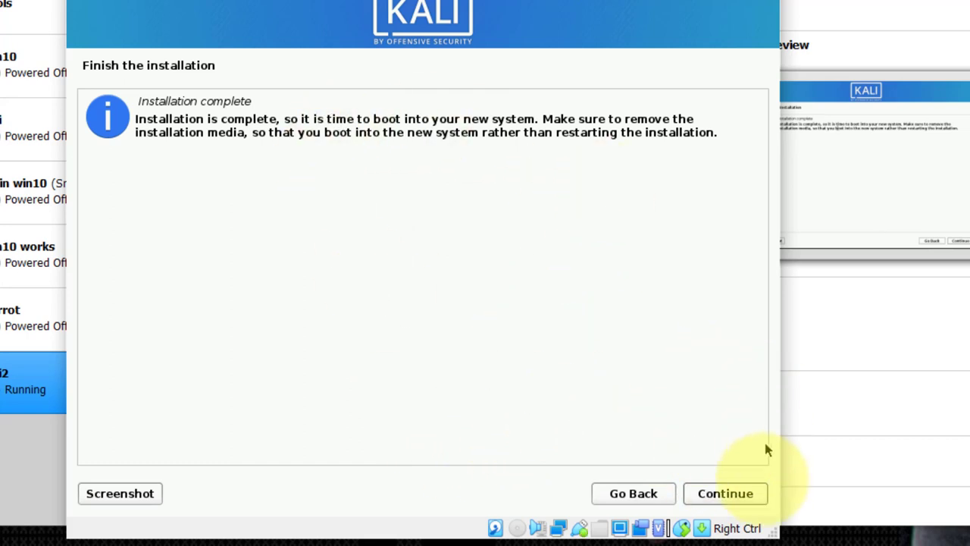
Step: Continue past Installation complete so the kali2 VM reboots into the GRUB menu
left_click(734, 499)
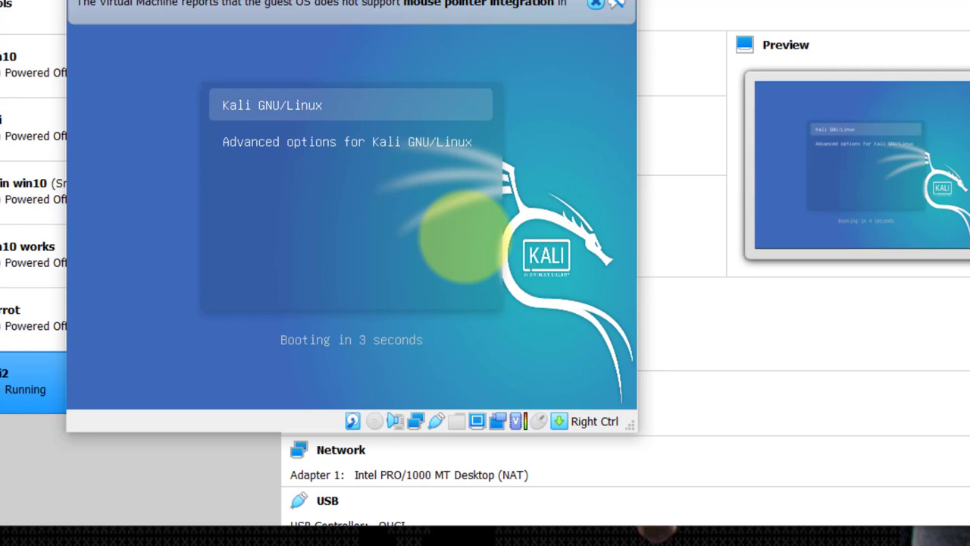
Step: Dismiss the mouse integration notices and give the VM mouse focus
left_click(595, 4)
left_click(297, 129)
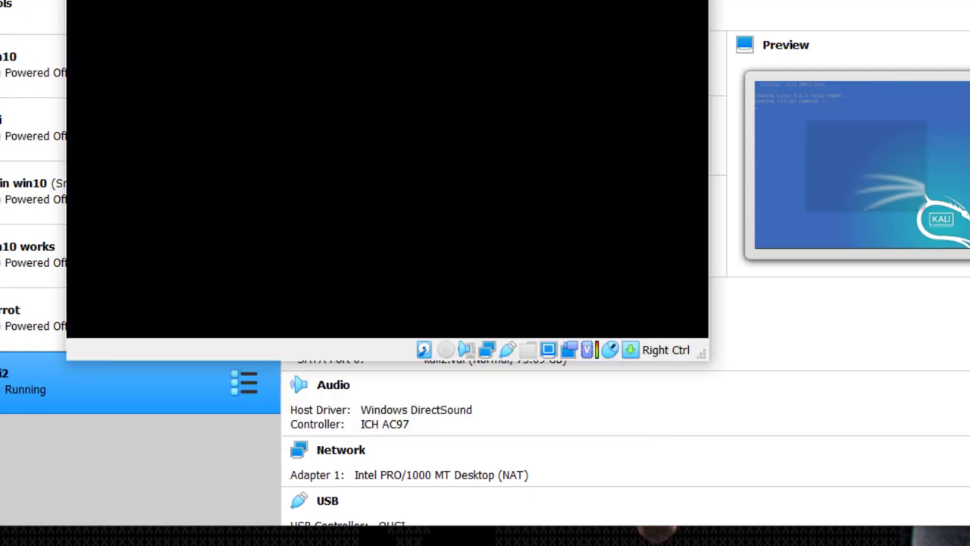
left_click(391, 176)
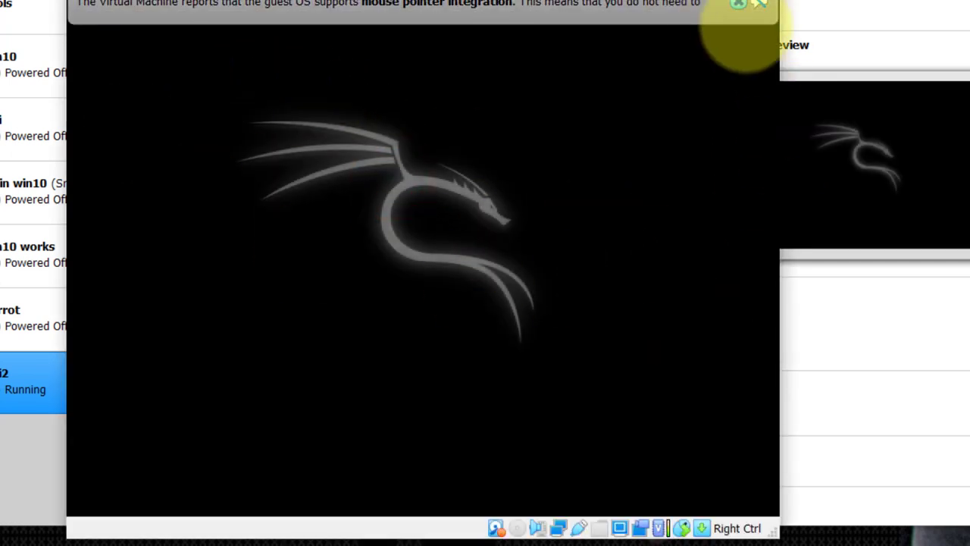
left_click(736, 10)
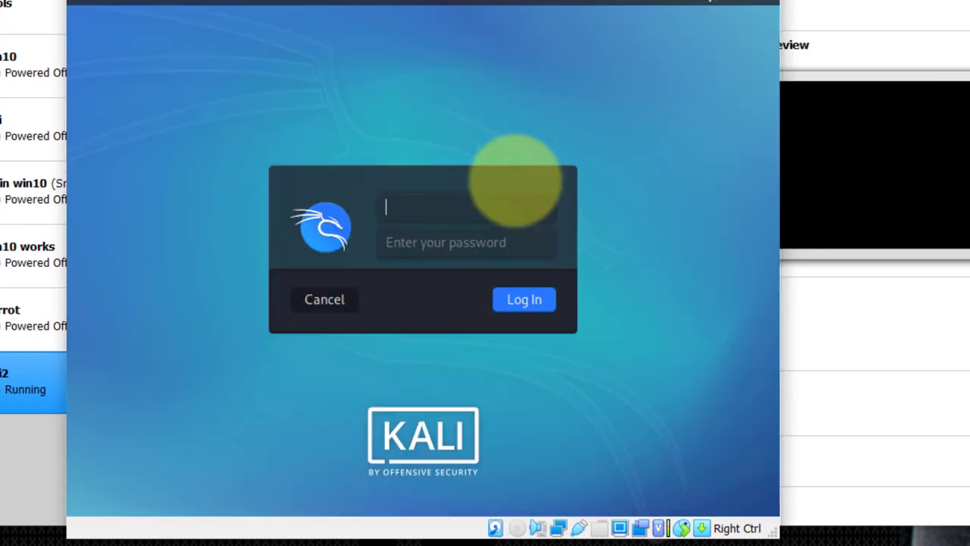
Step: Log in to Kali as user kali with the account password
type("kali")
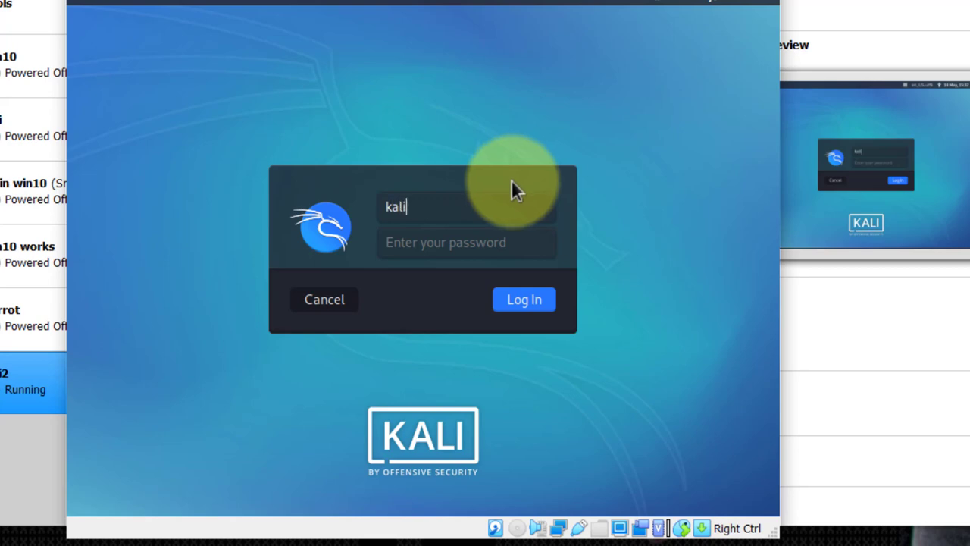
key("Tab")
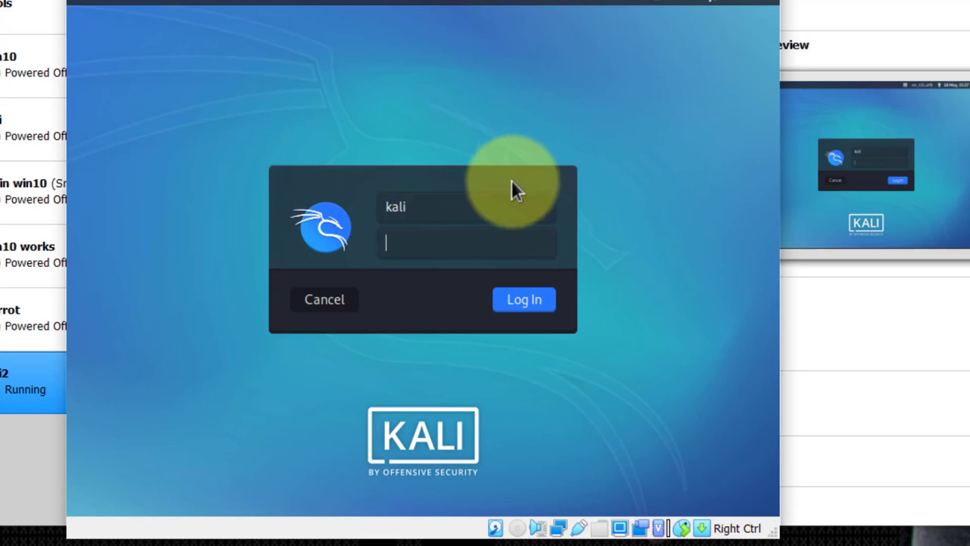
type("kalikal")
key("Return")
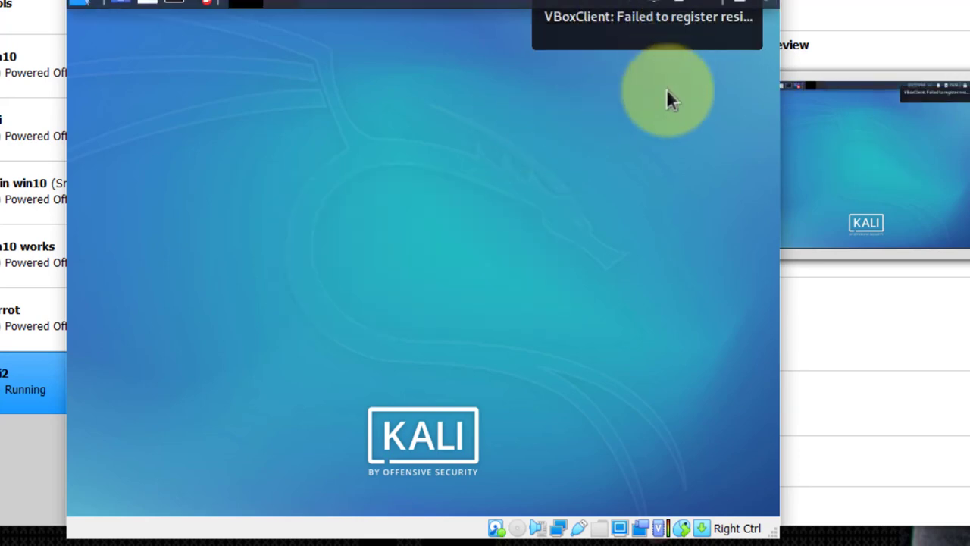
Step: Enlarge and maximize the VM window, then switch it to Full-screen Mode
left_click_drag(792, 525, 969, 545)
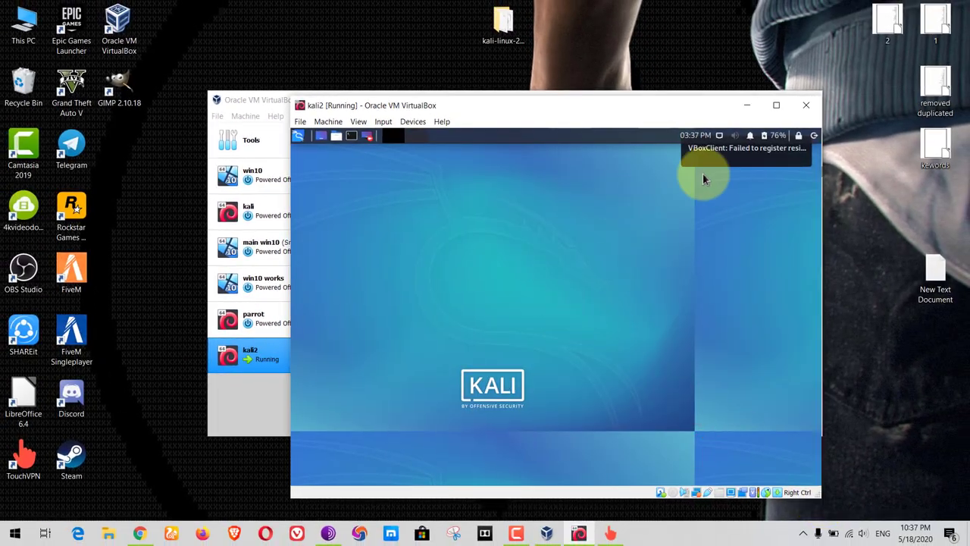
left_click(775, 106)
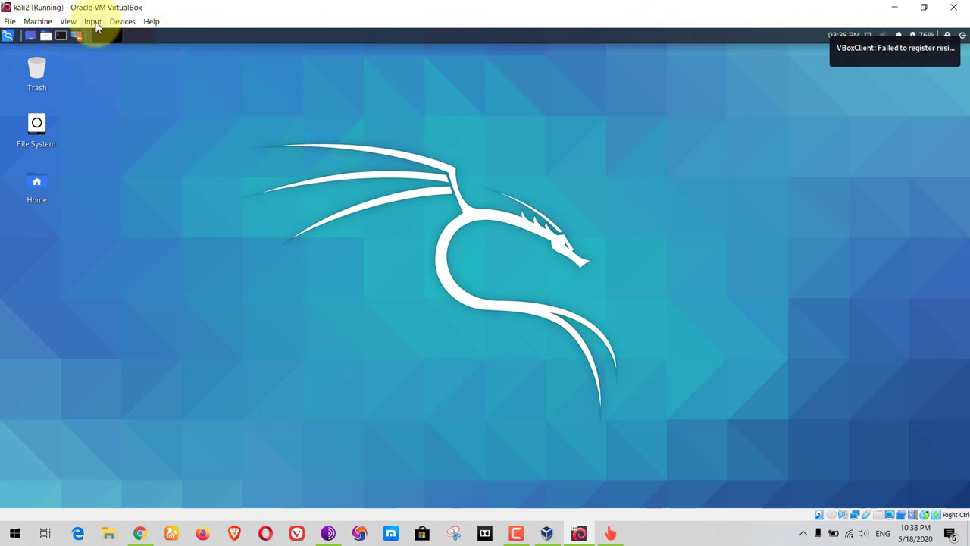
left_click(68, 21)
left_click(77, 36)
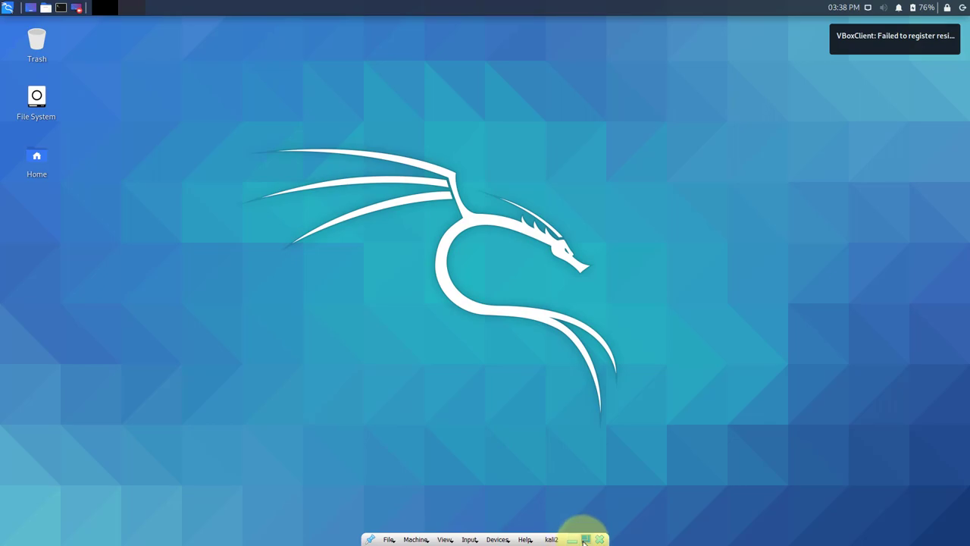
Step: Exit full screen, restoring the VM to a window moved down-right on the desktop
left_click(585, 539)
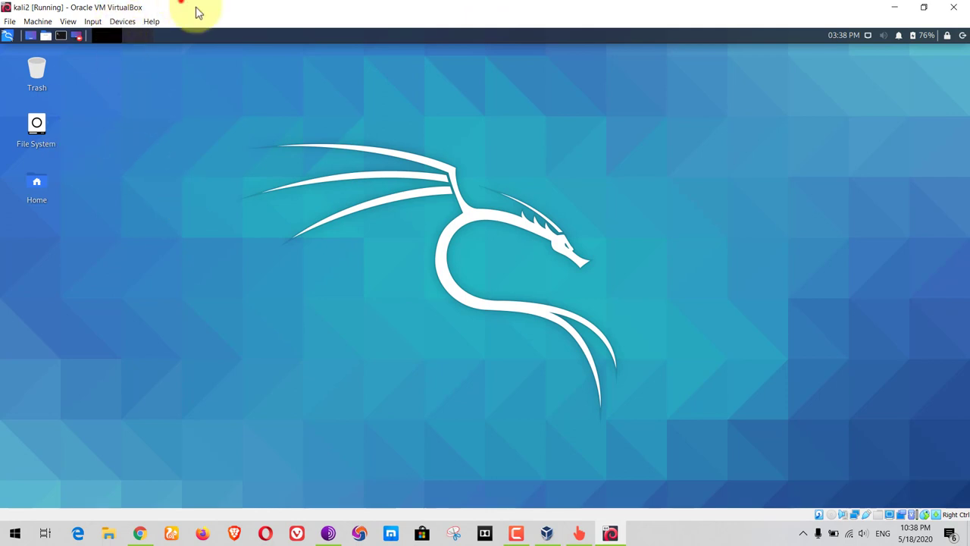
left_click_drag(196, 13, 433, 108)
mouse_move(282, 292)
left_mouse_down()
mouse_move(141, 284)
mouse_move(279, 285)
left_mouse_up()
Step: Inspect the VM's device sharing options and close them without changes
left_click(368, 124)
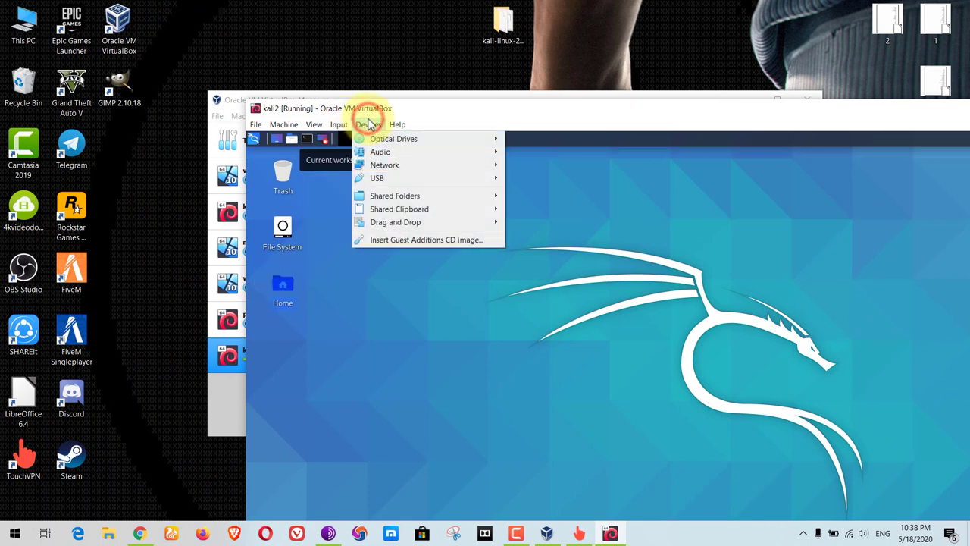
mouse_move(412, 225)
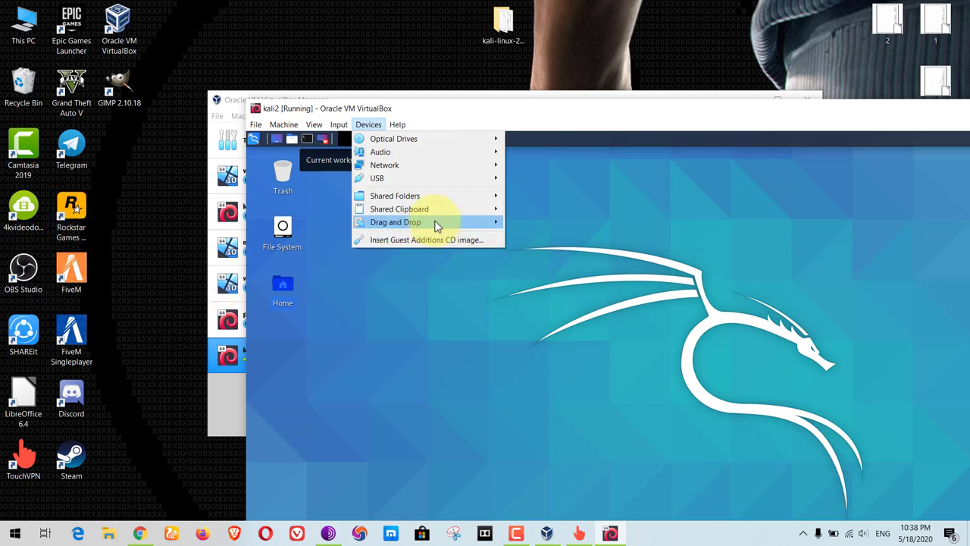
mouse_move(475, 211)
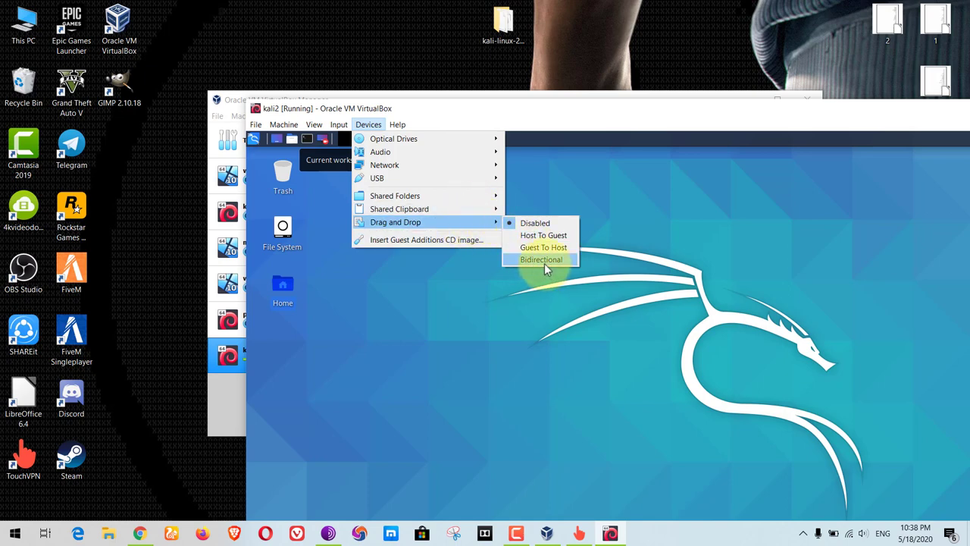
left_click(328, 290)
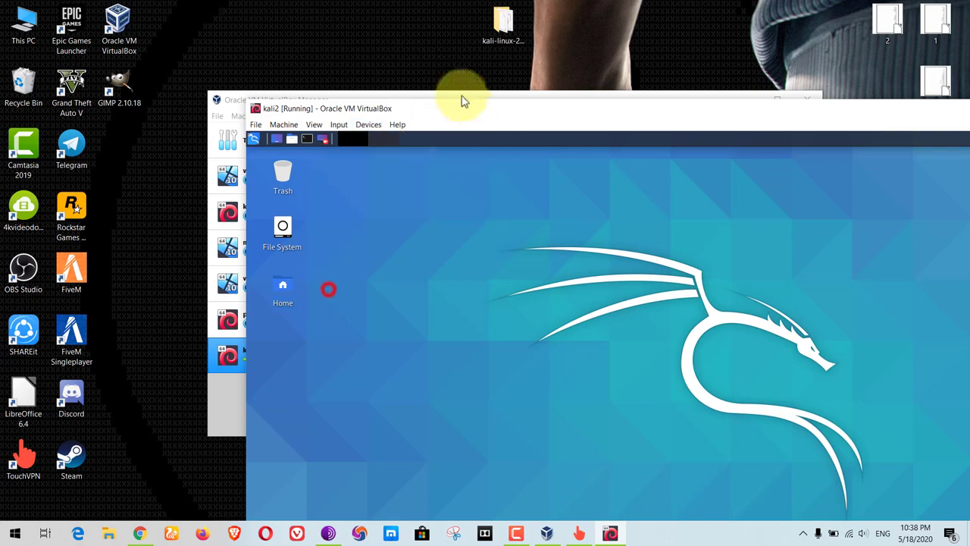
Step: Move the VM window top-left, maximize it, and switch to Full-screen Mode
left_click_drag(470, 112, 256, 27)
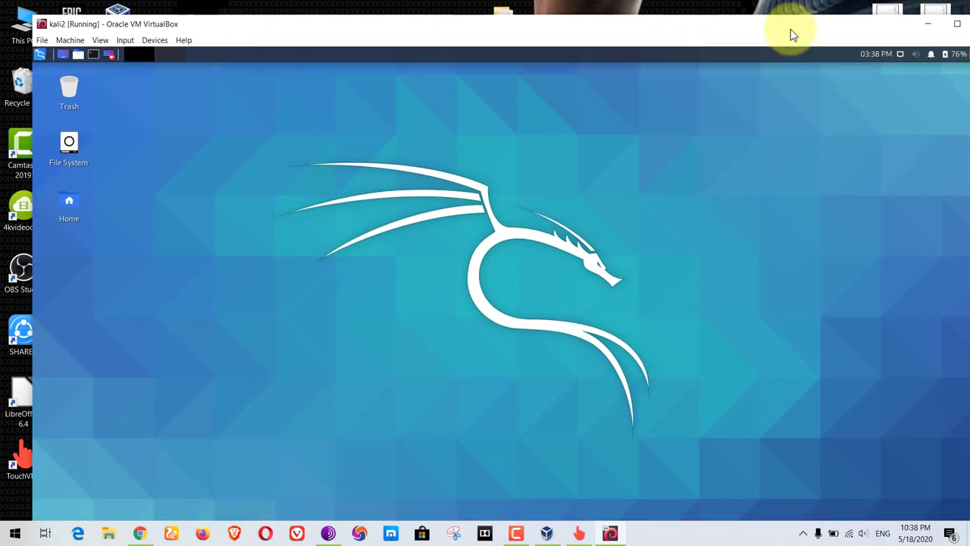
left_click(958, 26)
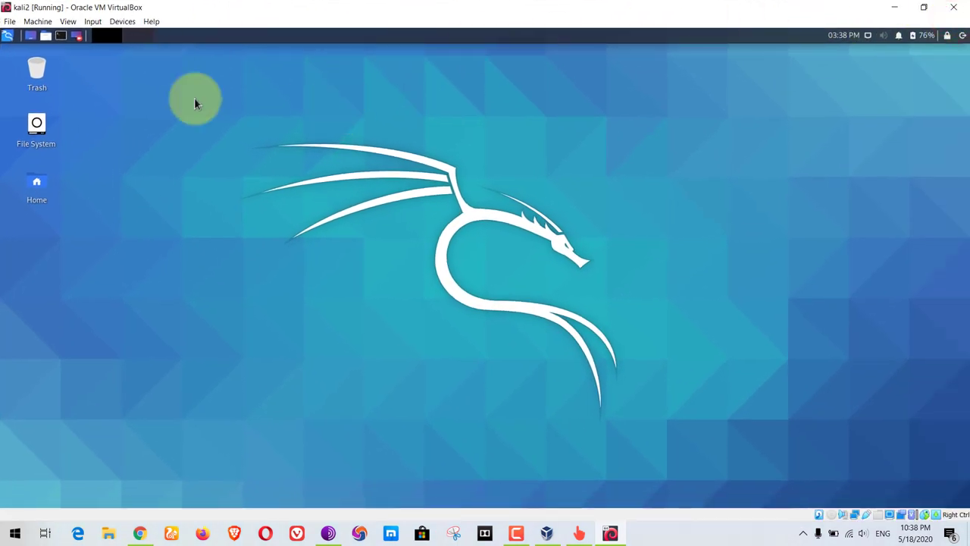
left_click(69, 22)
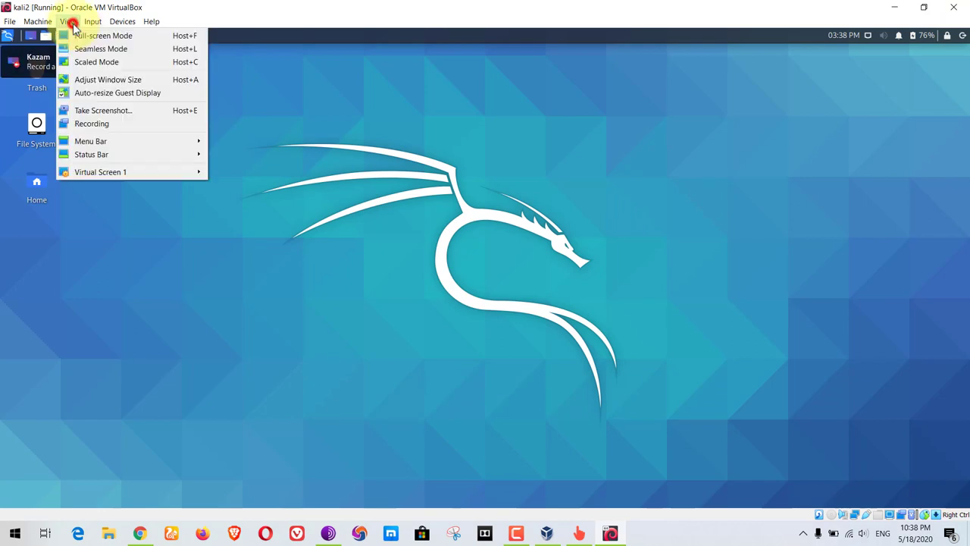
left_click(75, 35)
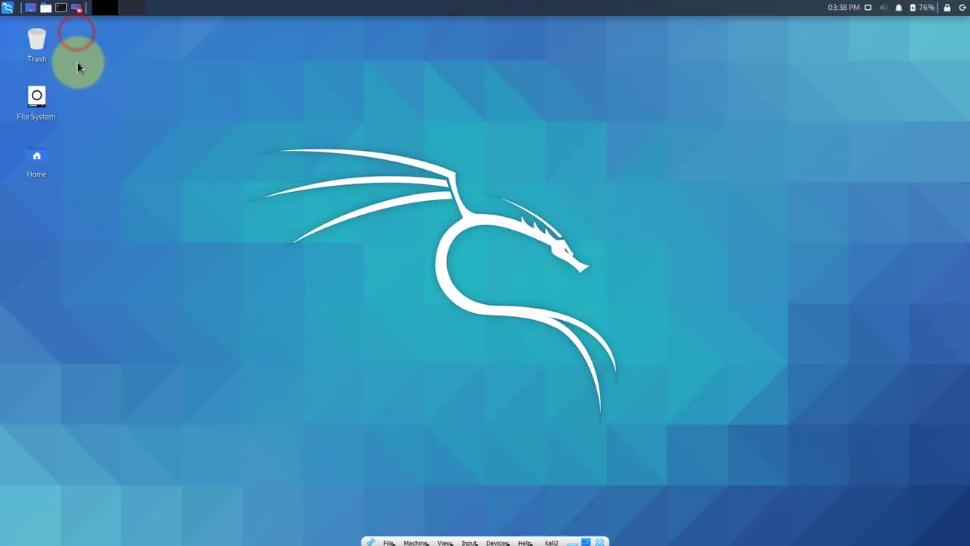
left_click(62, 14)
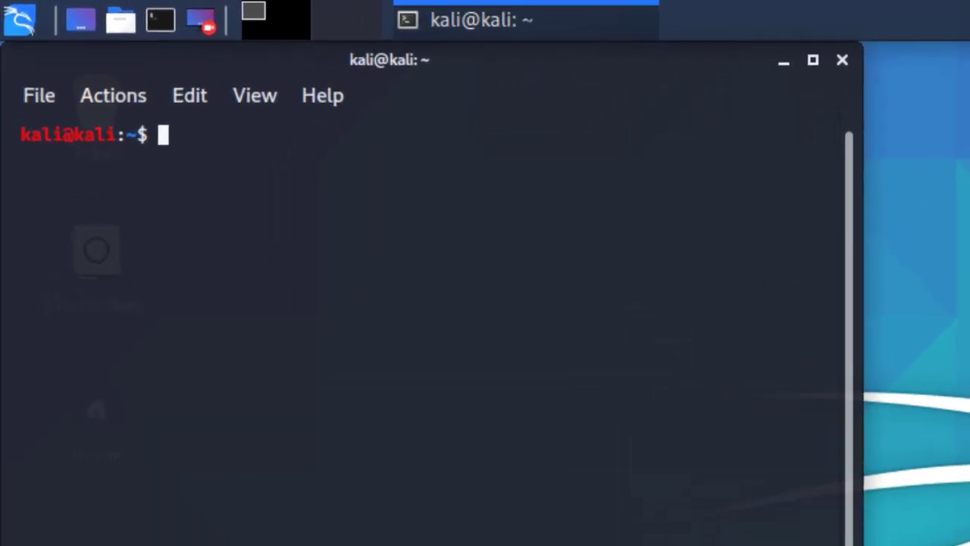
Step: Maximize the terminal and run sudo apt-get update, entering the sudo password
key("alt+F10")
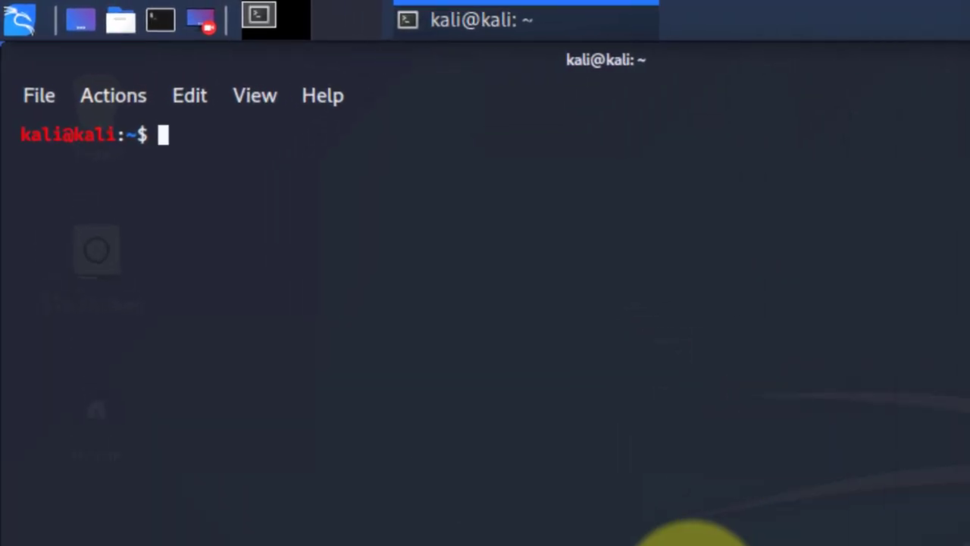
type("sudo apt-get")
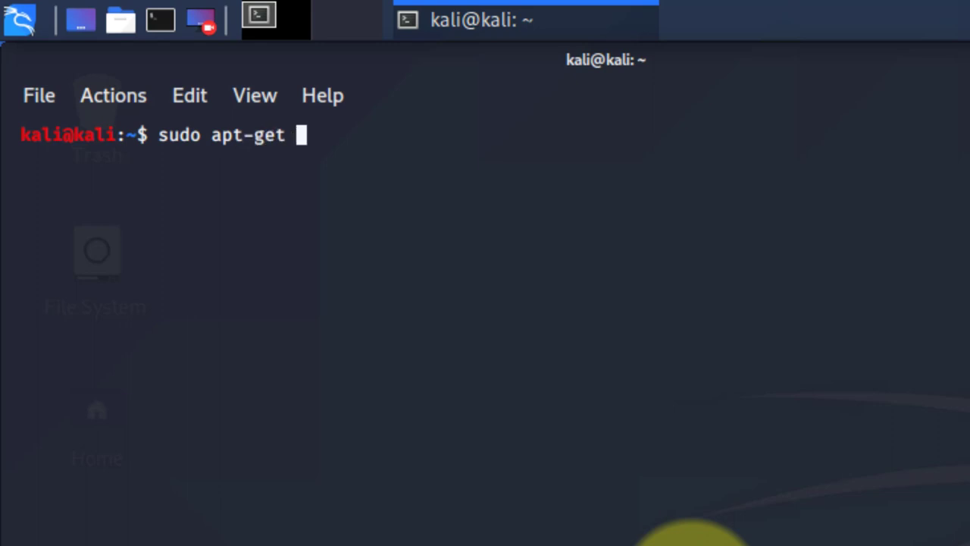
type(" update")
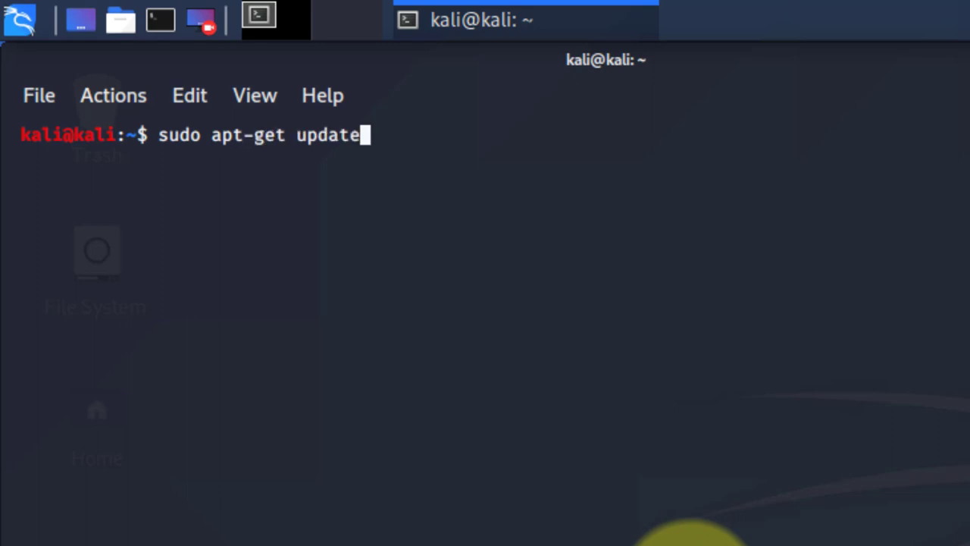
key("Return")
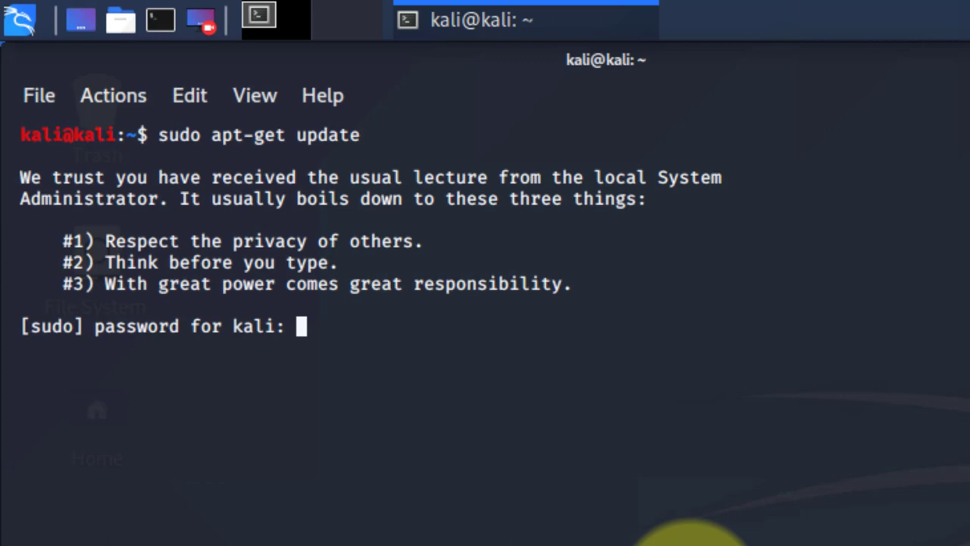
key("Return")
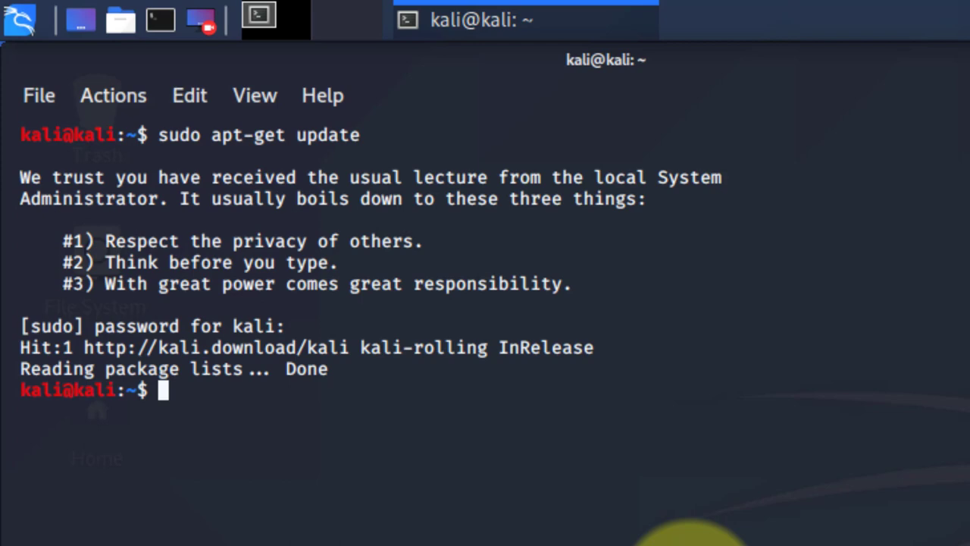
Step: Run sudo apt-get upgrade, which reports 0 upgraded, then close the terminal
type("sudo ")
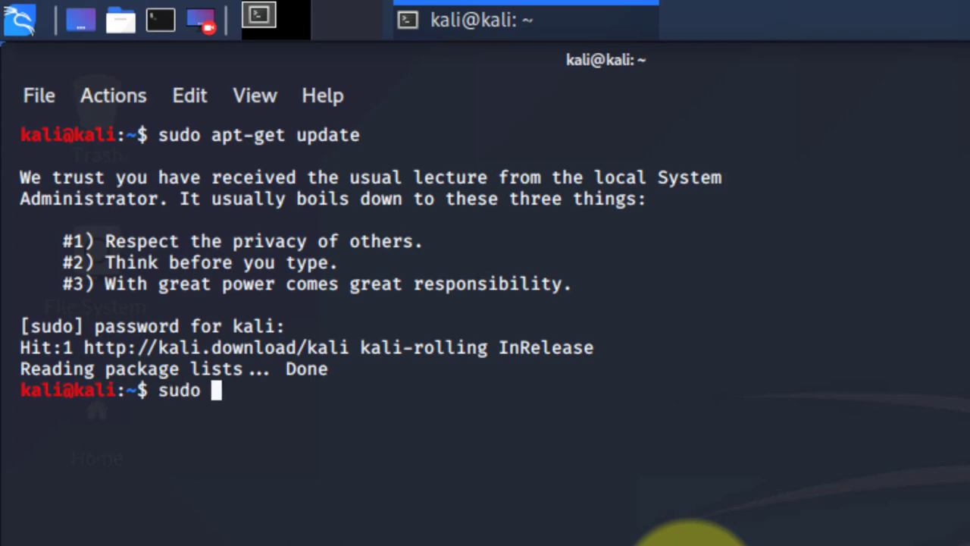
type("apt-get up")
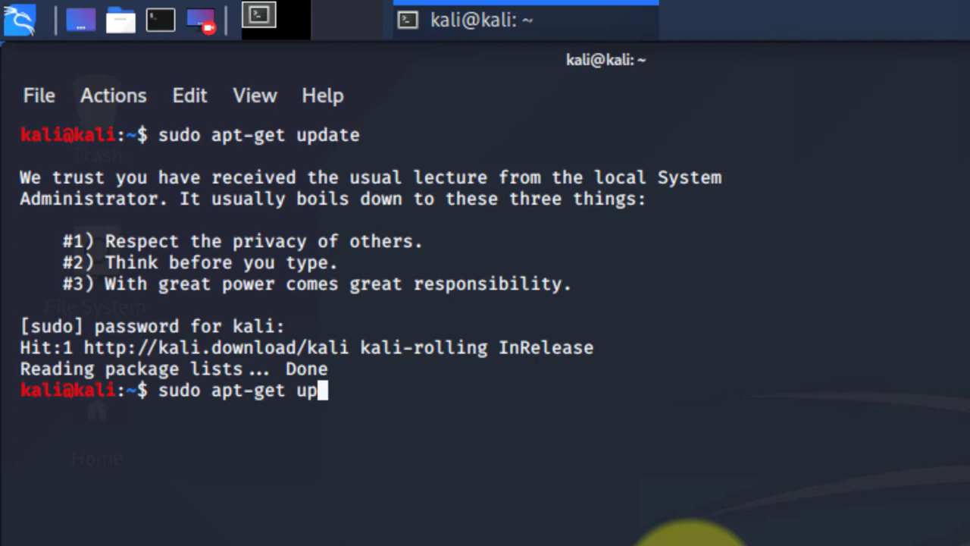
type("grade")
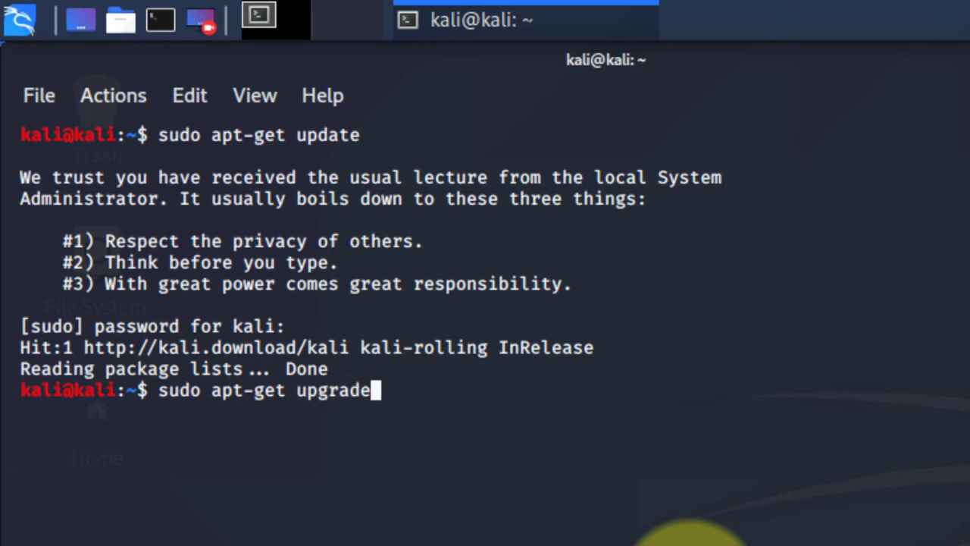
key("Return")
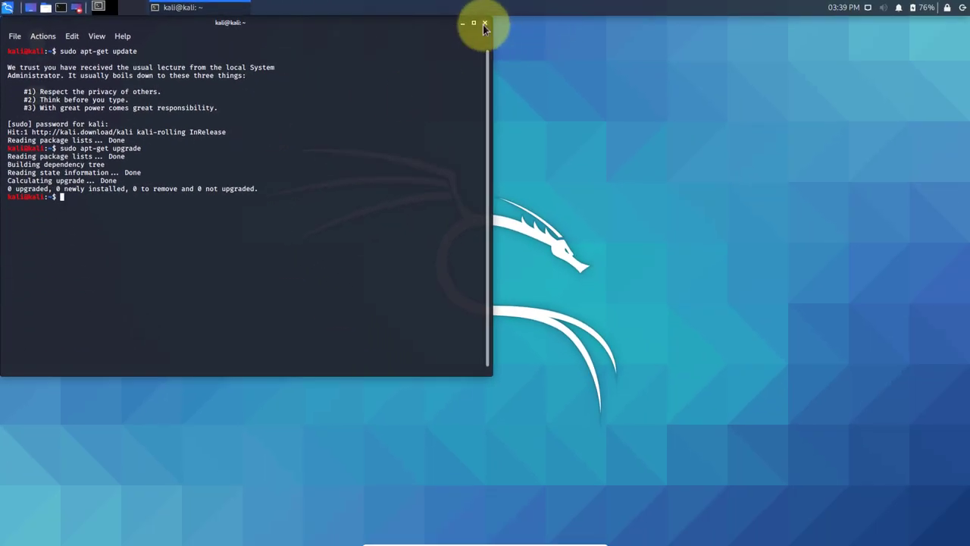
left_click(485, 24)
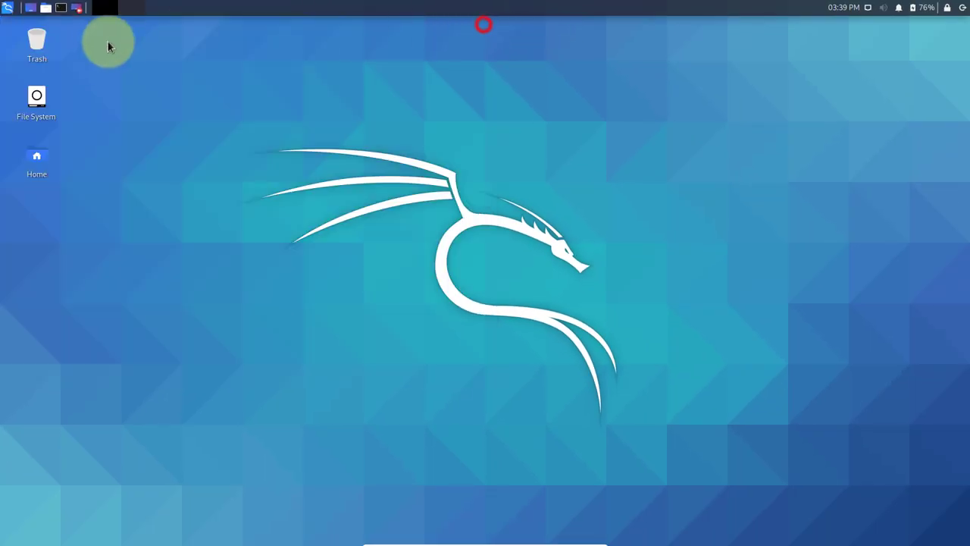
left_click(7, 9)
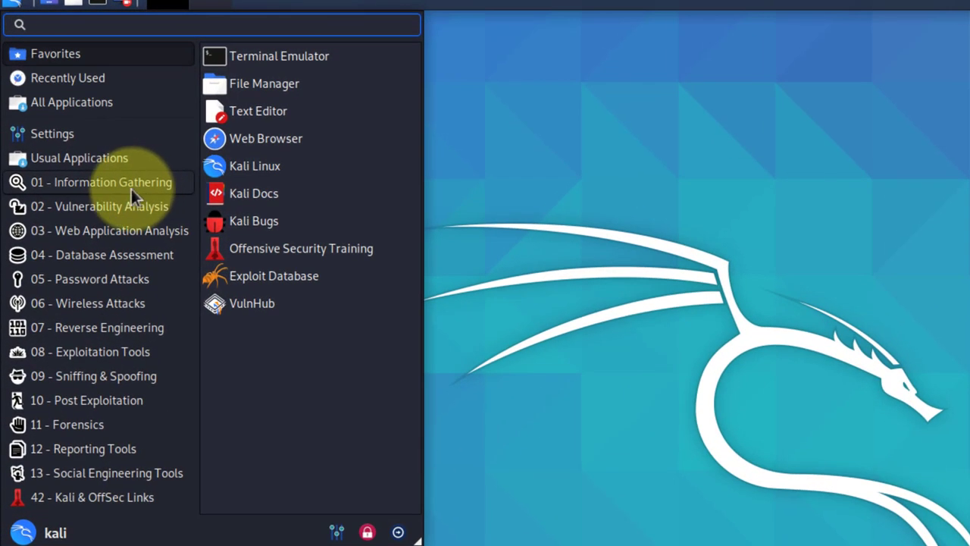
left_click(130, 185)
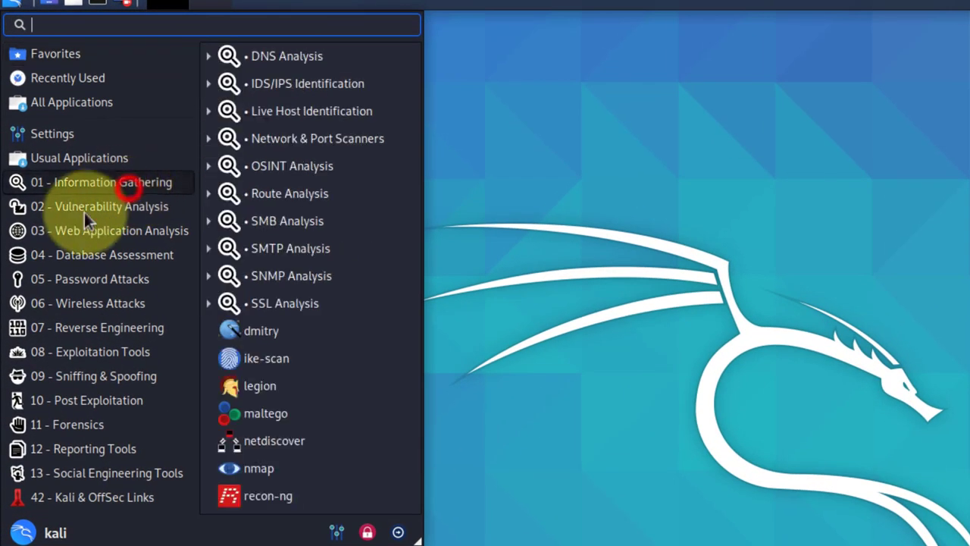
left_click(117, 228)
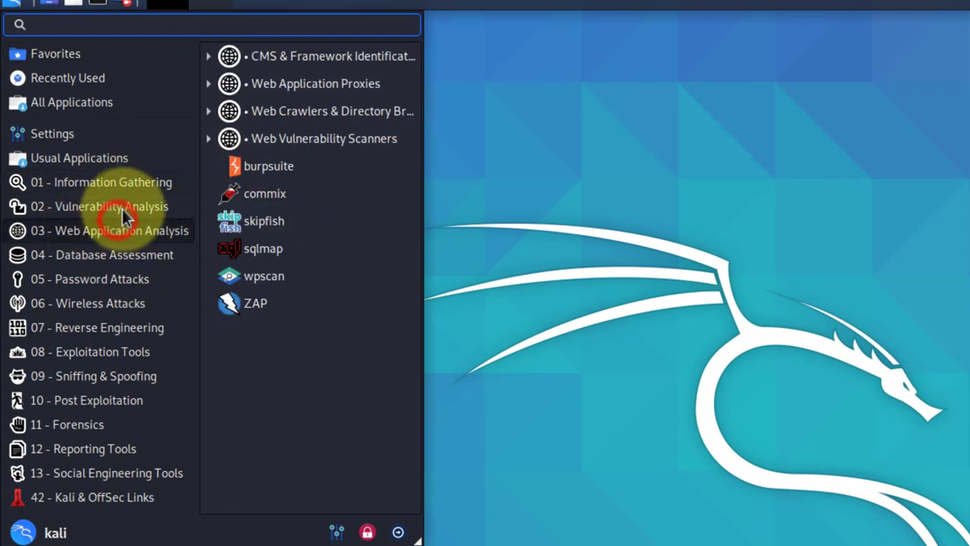
left_click(179, 207)
left_click(114, 230)
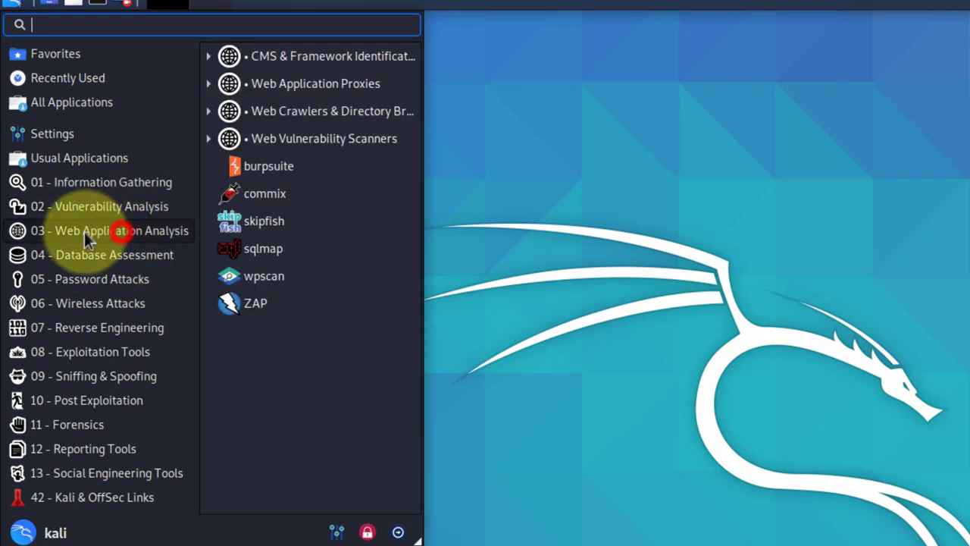
left_click(121, 280)
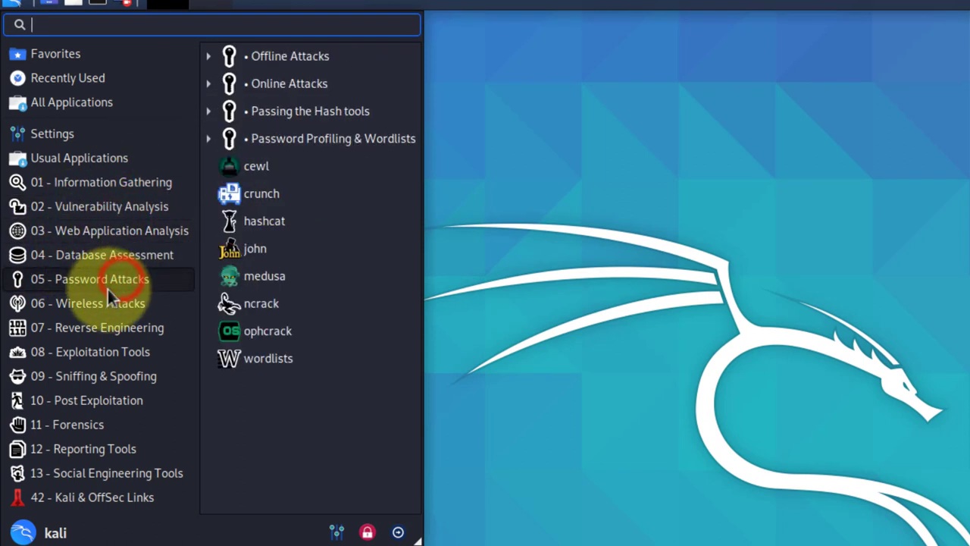
left_click(104, 303)
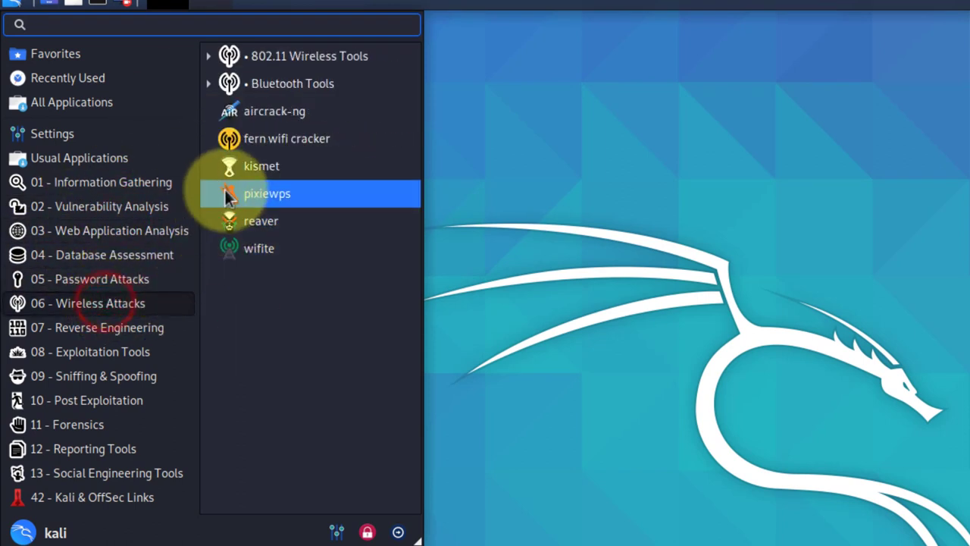
left_click(116, 328)
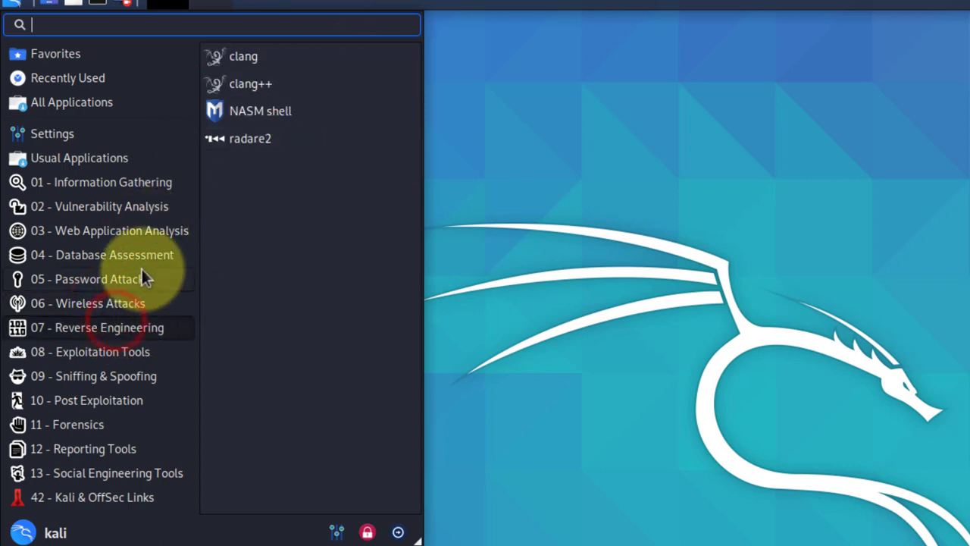
left_click(127, 352)
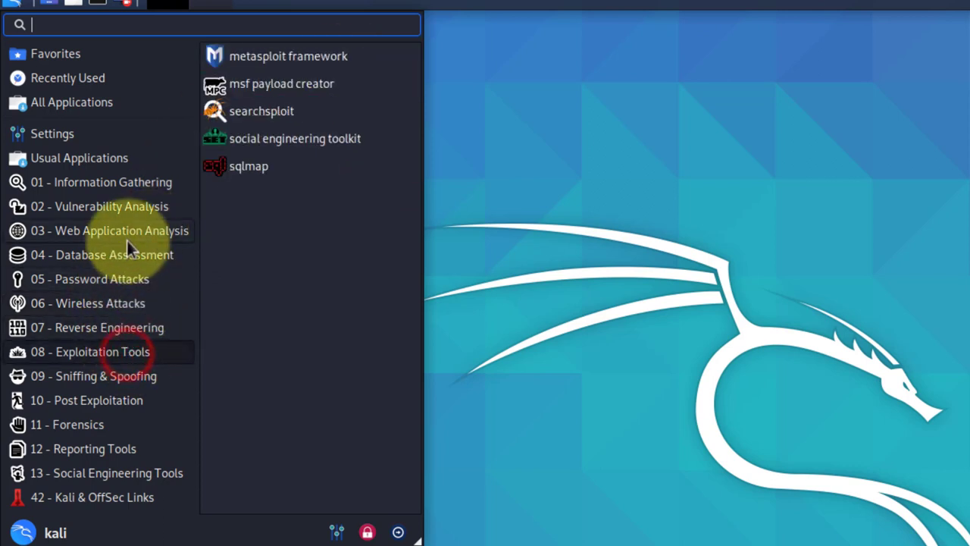
left_click(97, 377)
left_click(114, 401)
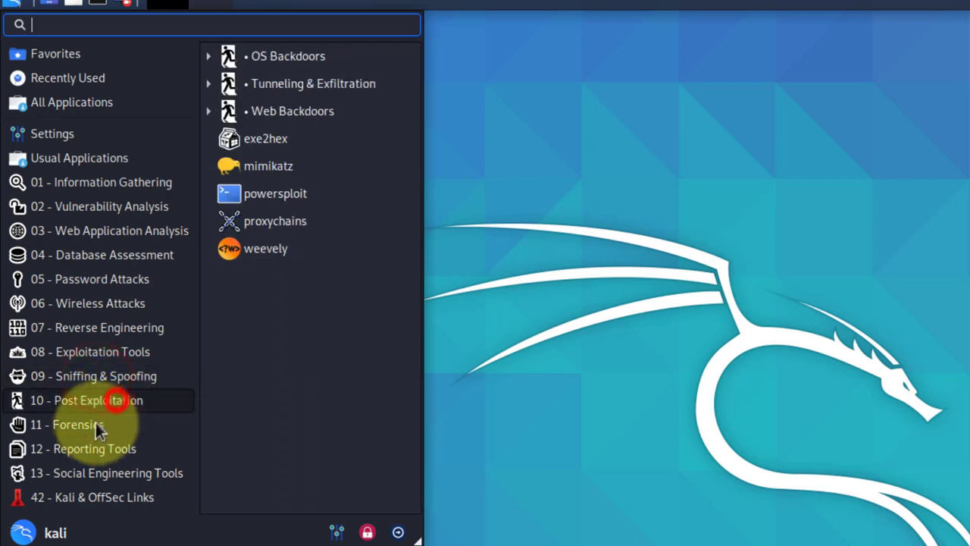
left_click(95, 424)
left_click(84, 454)
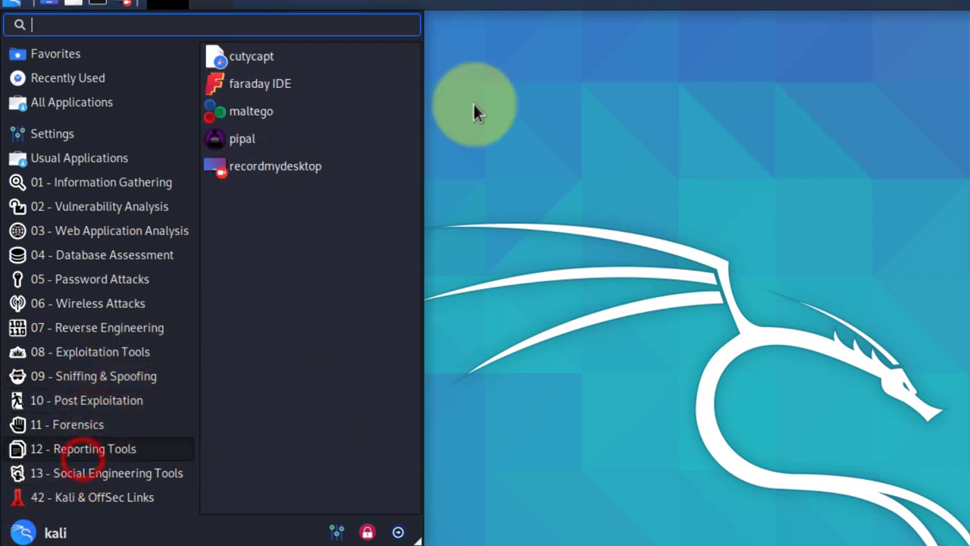
left_click(932, 404)
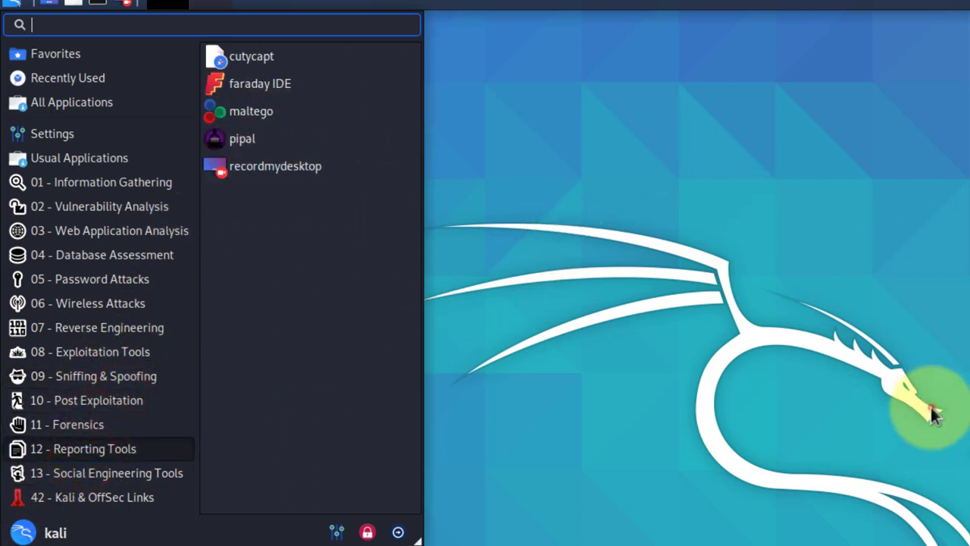